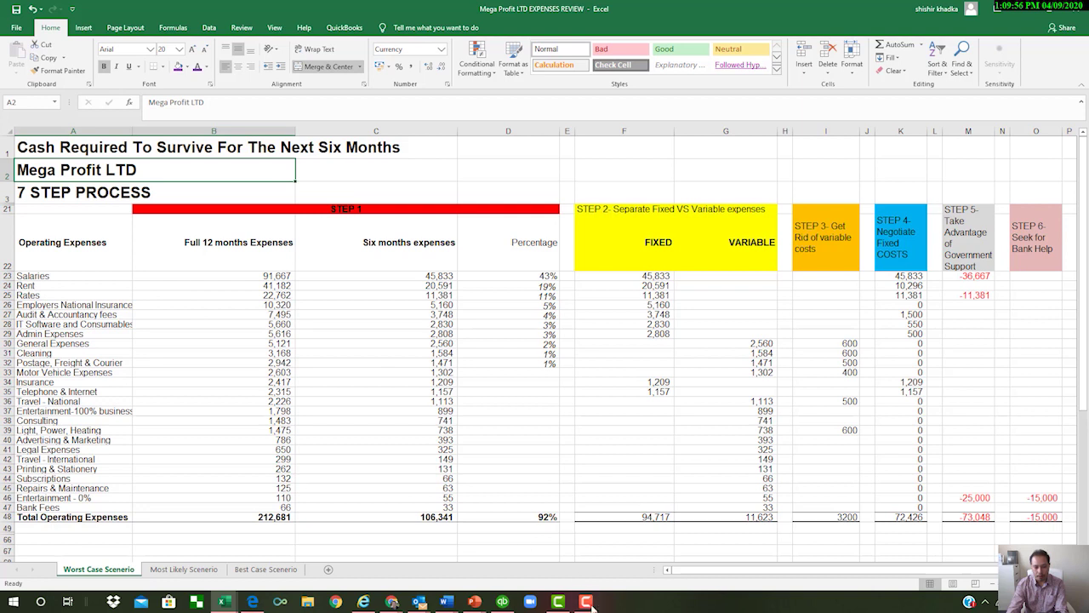
- Turn on the recorder's ScreenDraw pen and circle the full 12 months and six months operating expense totals in blue
{"action": "left_click", "coordinate": [585, 601]}
{"action": "left_click", "coordinate": [925, 553]}
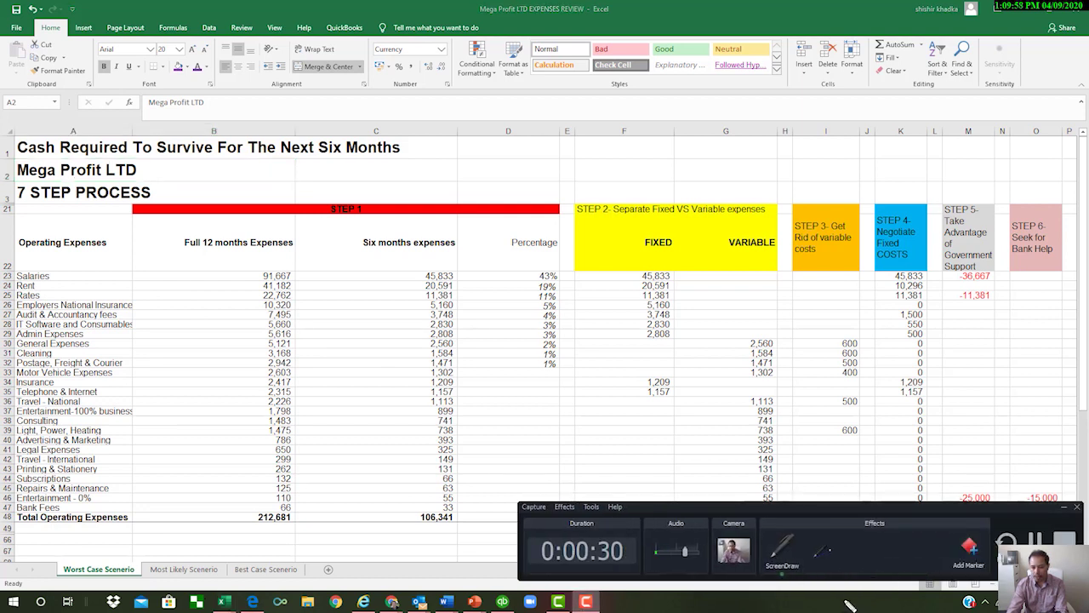
{"action": "mouse_move", "coordinate": [249, 525]}
{"action": "left_mouse_down"}
{"action": "mouse_move", "coordinate": [312, 541]}
{"action": "mouse_move", "coordinate": [262, 497]}
{"action": "mouse_move", "coordinate": [256, 526]}
{"action": "left_mouse_up"}
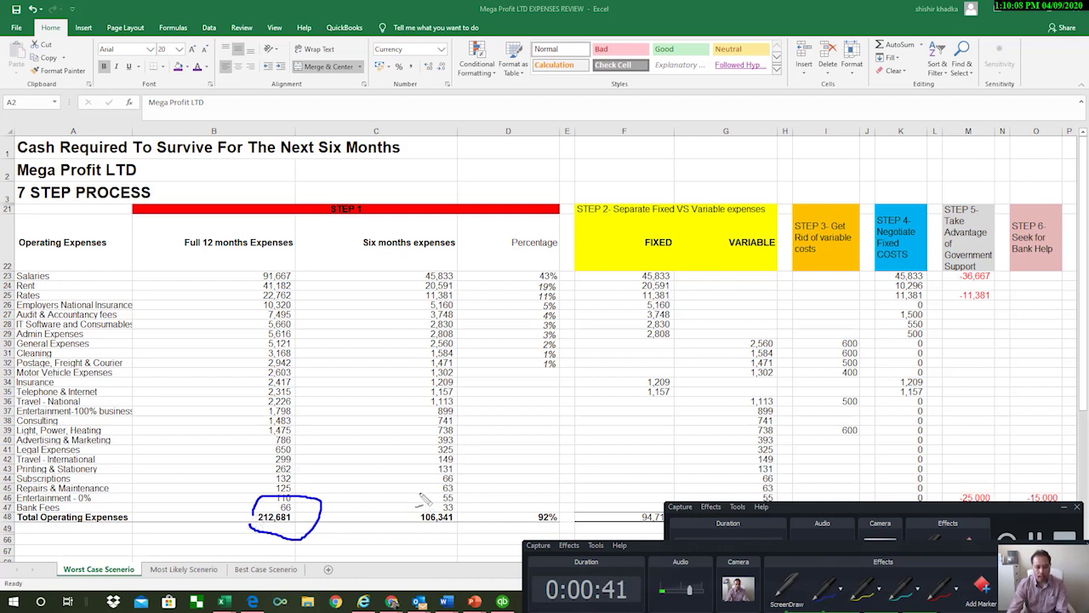
{"action": "mouse_move", "coordinate": [418, 495]}
{"action": "left_mouse_down"}
{"action": "mouse_move", "coordinate": [405, 507]}
{"action": "mouse_move", "coordinate": [462, 536]}
{"action": "mouse_move", "coordinate": [417, 493]}
{"action": "left_mouse_up"}
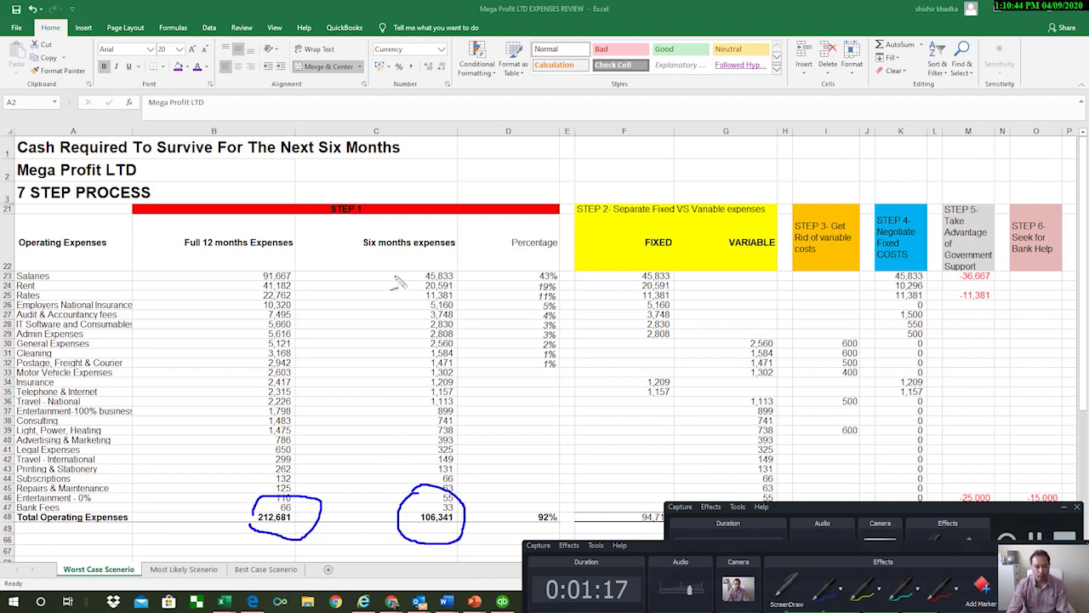
- Mark the ten largest six-month expenses, Salaries to Postage, with a down arrow and a box, and circle their total percentage
{"action": "mouse_move", "coordinate": [395, 275]}
{"action": "left_mouse_down"}
{"action": "mouse_move", "coordinate": [392, 368]}
{"action": "mouse_move", "coordinate": [383, 361]}
{"action": "mouse_move", "coordinate": [396, 367]}
{"action": "left_mouse_up"}
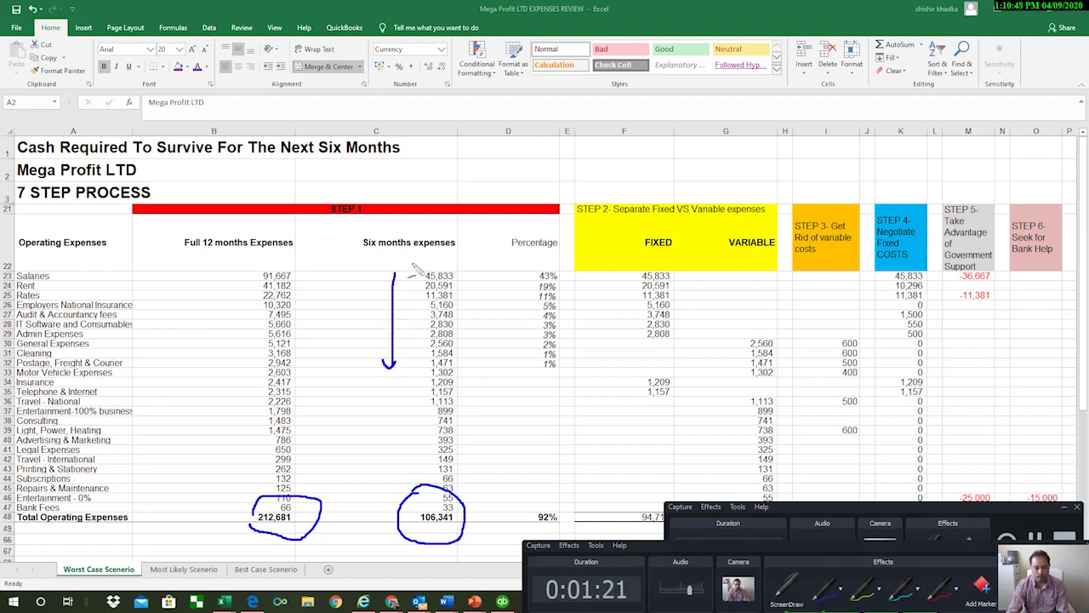
{"action": "mouse_move", "coordinate": [414, 266]}
{"action": "left_mouse_down"}
{"action": "mouse_move", "coordinate": [430, 371]}
{"action": "mouse_move", "coordinate": [463, 299]}
{"action": "mouse_move", "coordinate": [393, 270]}
{"action": "left_mouse_up"}
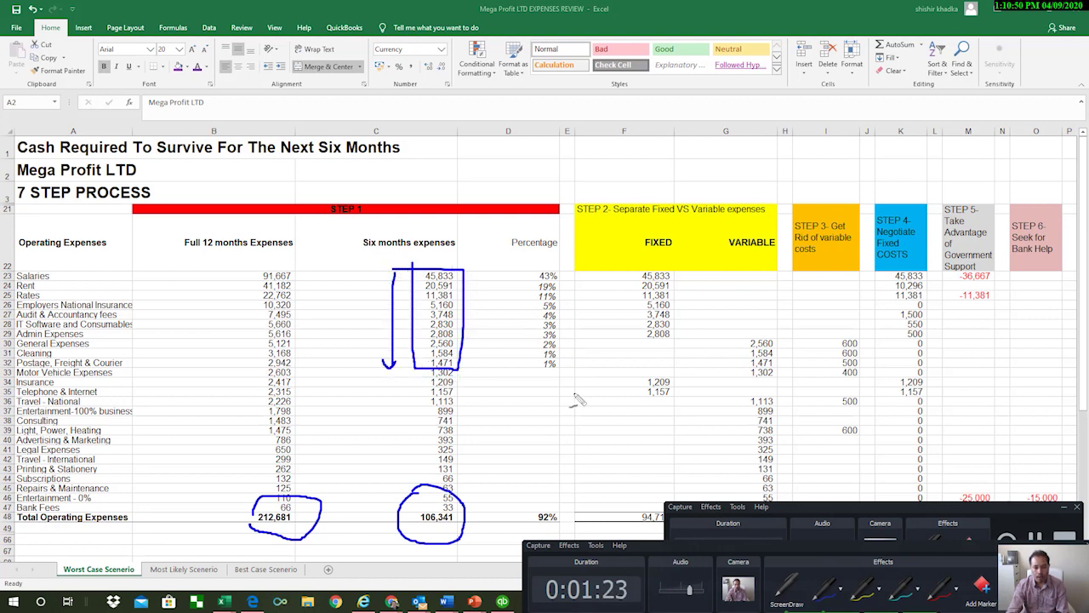
{"action": "mouse_move", "coordinate": [548, 503]}
{"action": "left_mouse_down"}
{"action": "mouse_move", "coordinate": [517, 514]}
{"action": "mouse_move", "coordinate": [562, 528]}
{"action": "mouse_move", "coordinate": [545, 496]}
{"action": "left_mouse_up"}
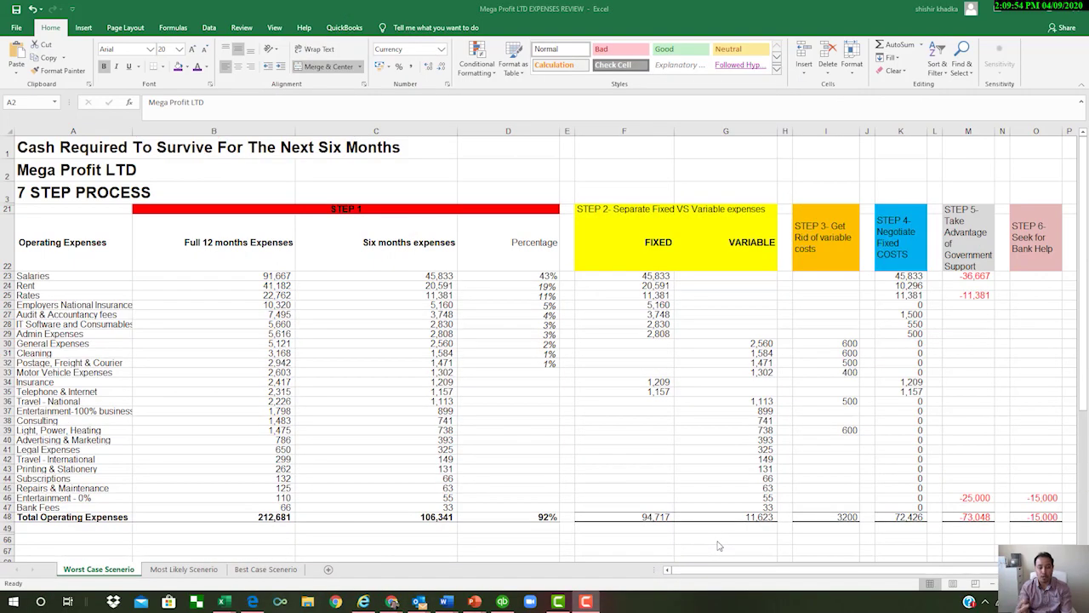
- Turn on ScreenDraw again and circle the FIXED and VARIABLE headings of Step 2 in blue
{"action": "left_click", "coordinate": [586, 602]}
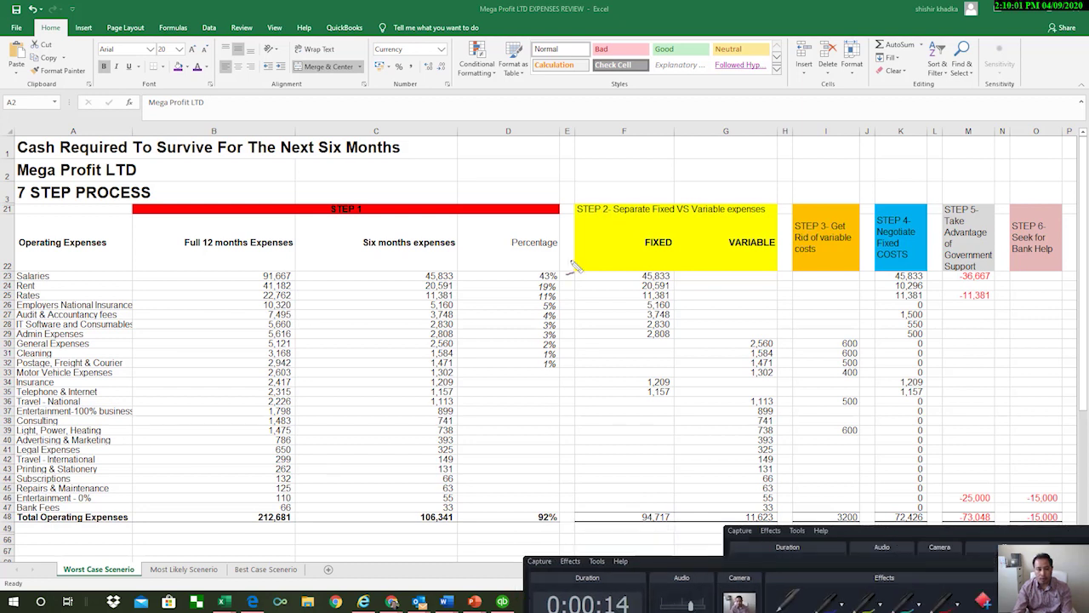
{"action": "mouse_move", "coordinate": [633, 253]}
{"action": "left_mouse_down"}
{"action": "mouse_move", "coordinate": [647, 218]}
{"action": "mouse_move", "coordinate": [621, 223]}
{"action": "left_mouse_up"}
{"action": "mouse_move", "coordinate": [727, 227]}
{"action": "left_mouse_down"}
{"action": "mouse_move", "coordinate": [727, 259]}
{"action": "mouse_move", "coordinate": [776, 247]}
{"action": "mouse_move", "coordinate": [730, 223]}
{"action": "left_mouse_up"}
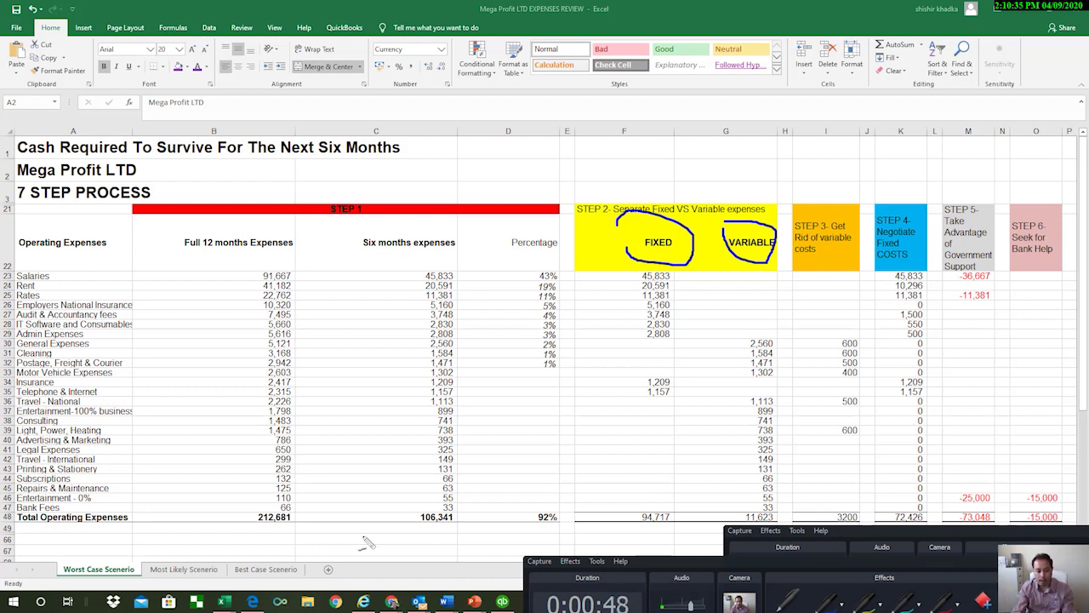
- Circle the six-month, fixed and variable totals, and mark the FIXED heading with a down arrow and the variable expense figures
{"action": "mouse_move", "coordinate": [410, 518]}
{"action": "left_mouse_down"}
{"action": "mouse_move", "coordinate": [471, 521]}
{"action": "mouse_move", "coordinate": [410, 523]}
{"action": "left_mouse_up"}
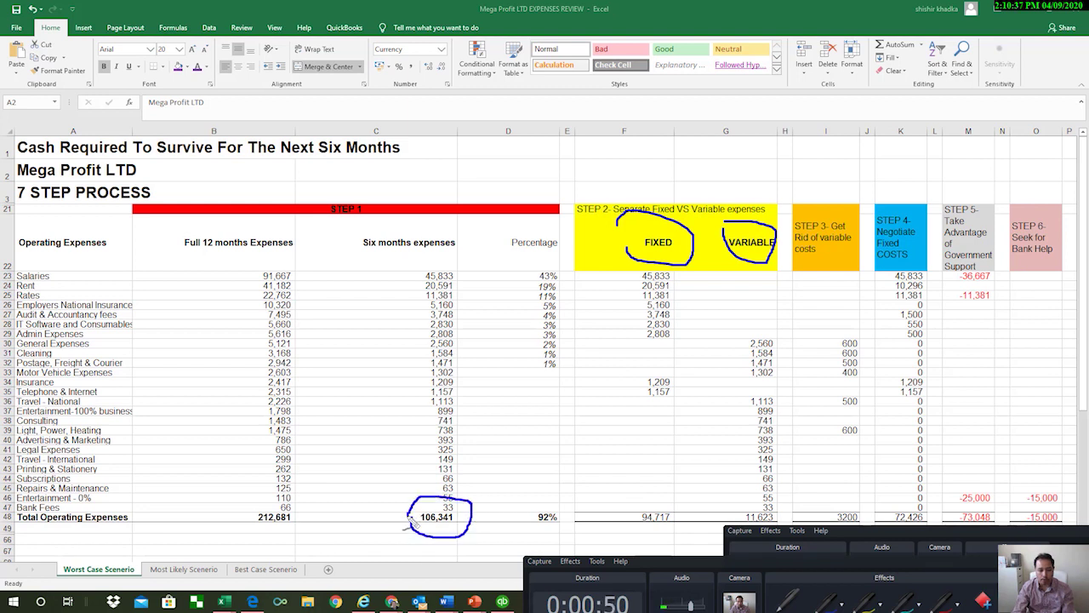
{"action": "mouse_move", "coordinate": [653, 496]}
{"action": "left_mouse_down"}
{"action": "mouse_move", "coordinate": [631, 504]}
{"action": "mouse_move", "coordinate": [652, 527]}
{"action": "mouse_move", "coordinate": [680, 506]}
{"action": "mouse_move", "coordinate": [654, 495]}
{"action": "left_mouse_up"}
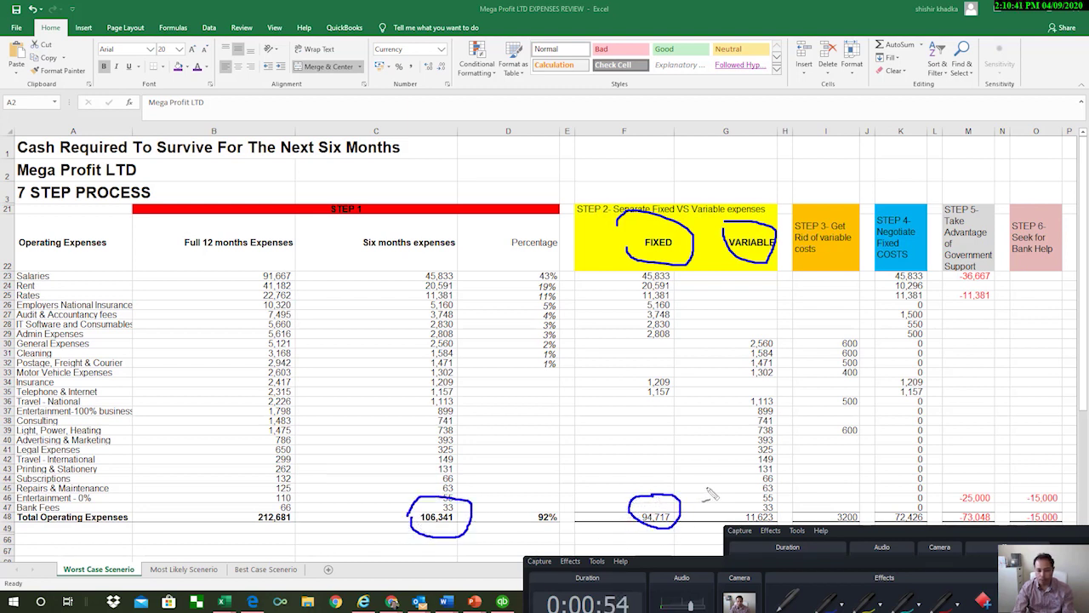
{"action": "mouse_move", "coordinate": [770, 489]}
{"action": "left_mouse_down"}
{"action": "mouse_move", "coordinate": [734, 493]}
{"action": "mouse_move", "coordinate": [742, 515]}
{"action": "mouse_move", "coordinate": [784, 508]}
{"action": "mouse_move", "coordinate": [771, 490]}
{"action": "left_mouse_up"}
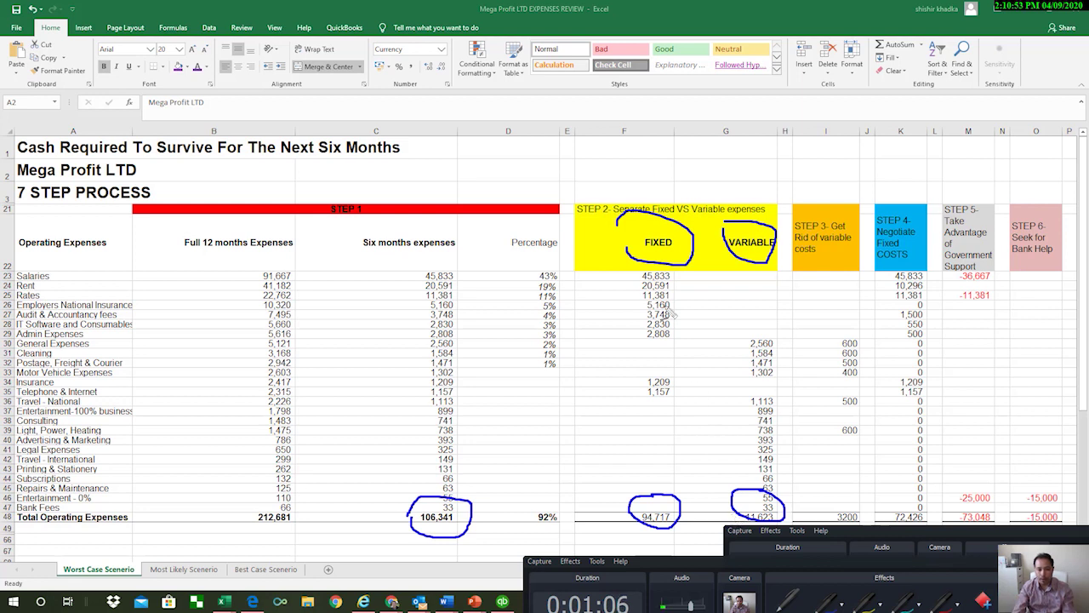
{"action": "mouse_move", "coordinate": [644, 169]}
{"action": "left_mouse_down"}
{"action": "mouse_move", "coordinate": [644, 201]}
{"action": "mouse_move", "coordinate": [668, 189]}
{"action": "left_mouse_up"}
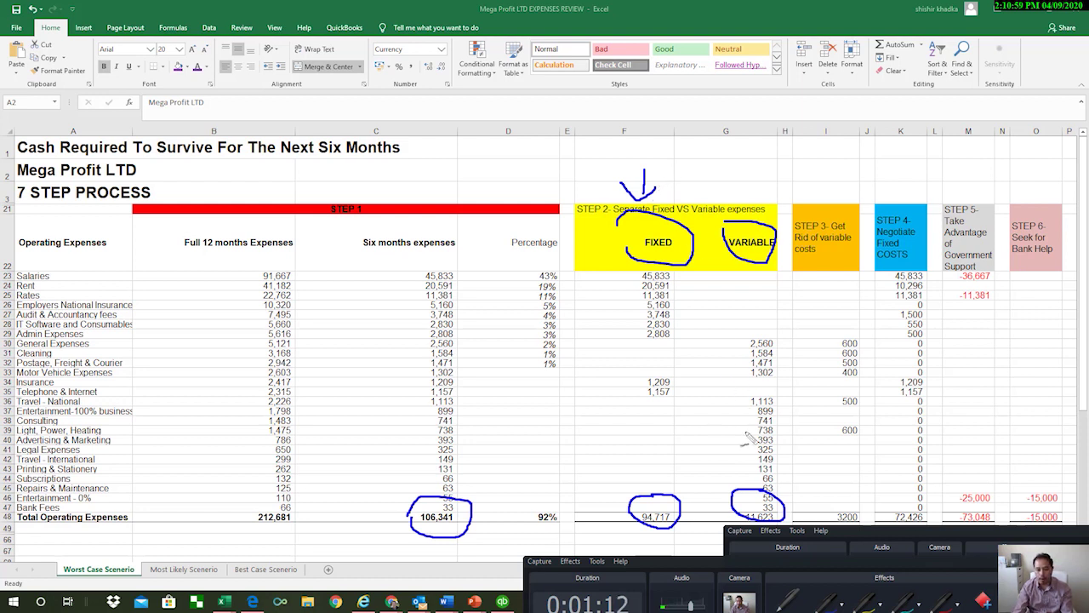
{"action": "mouse_move", "coordinate": [734, 340]}
{"action": "left_mouse_down"}
{"action": "mouse_move", "coordinate": [736, 509]}
{"action": "mouse_move", "coordinate": [787, 517]}
{"action": "mouse_move", "coordinate": [784, 336]}
{"action": "mouse_move", "coordinate": [733, 340]}
{"action": "left_mouse_up"}
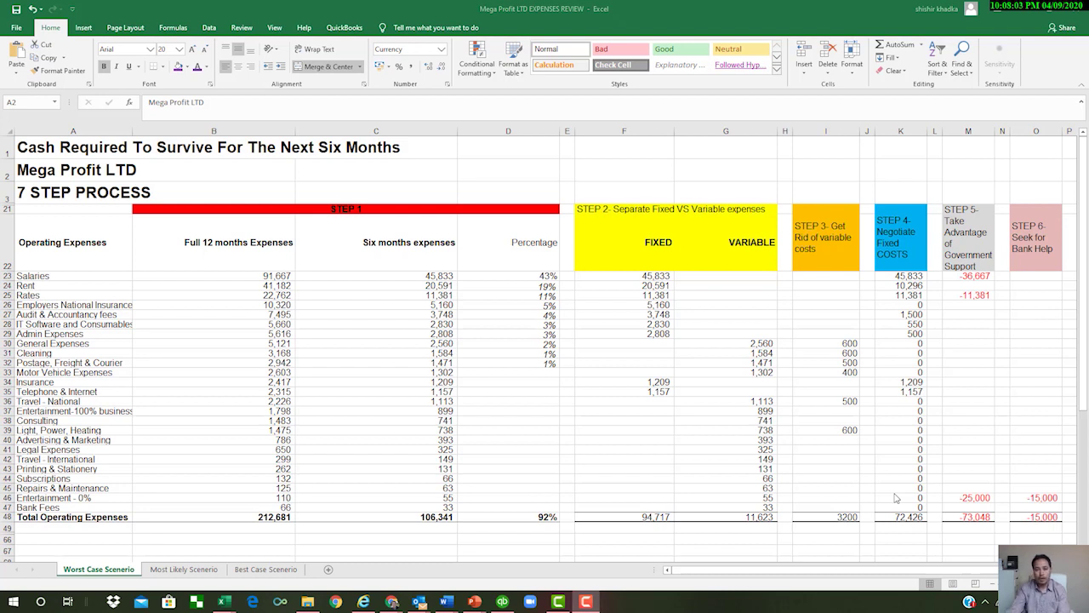
- Turn on ScreenDraw with the recorder toolbar moved clear of the totals row, and circle the variable total and the Step 3 total
{"action": "left_click", "coordinate": [50, 175]}
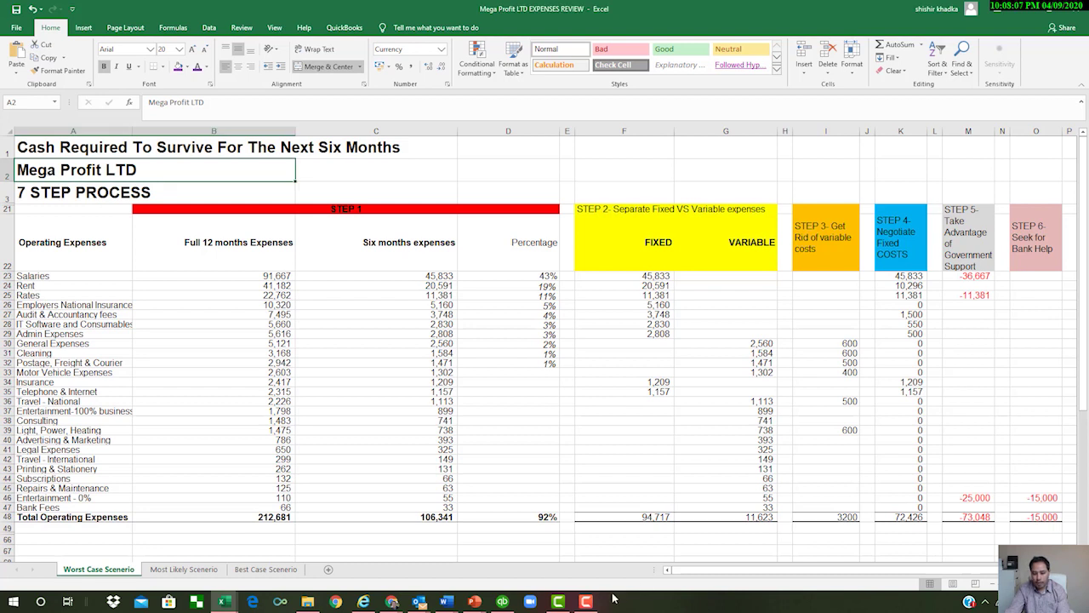
{"action": "left_click", "coordinate": [586, 602]}
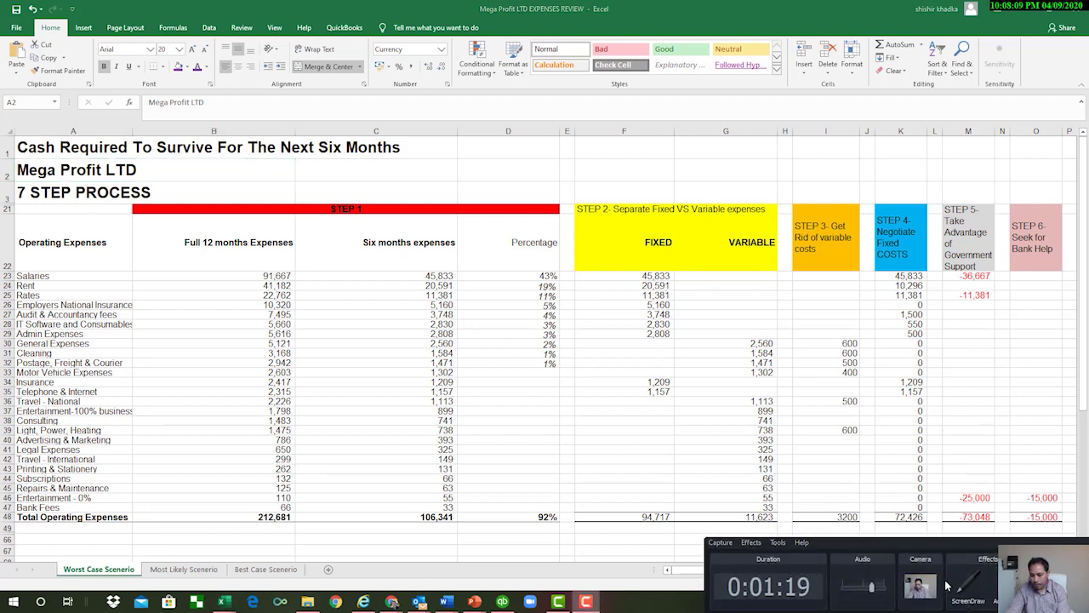
{"action": "left_click_drag", "start_coordinate": [857, 543], "coordinate": [662, 514]}
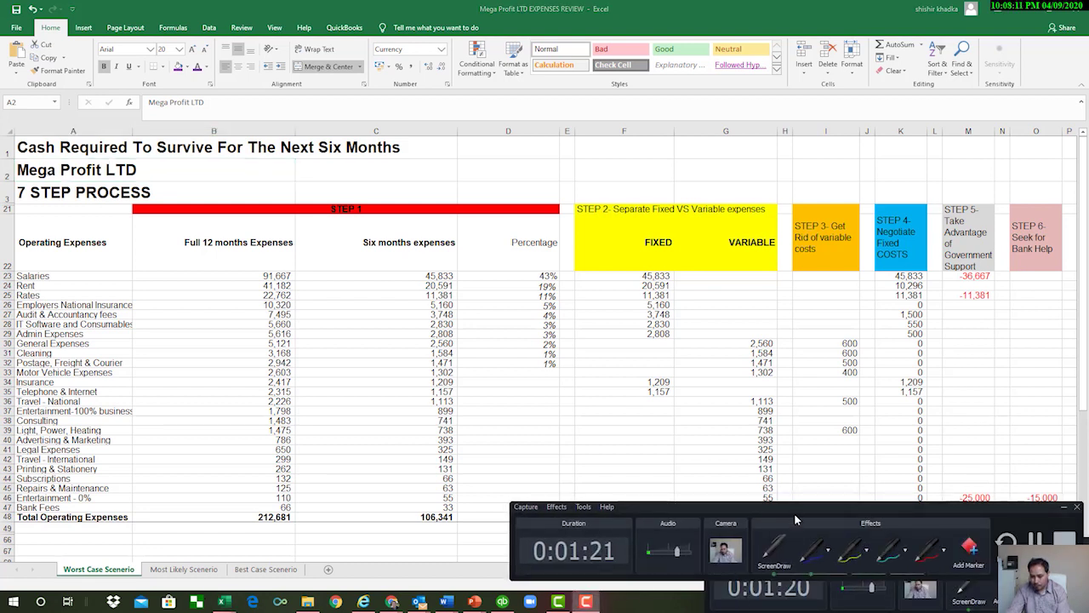
{"action": "left_click_drag", "start_coordinate": [793, 529], "coordinate": [793, 543]}
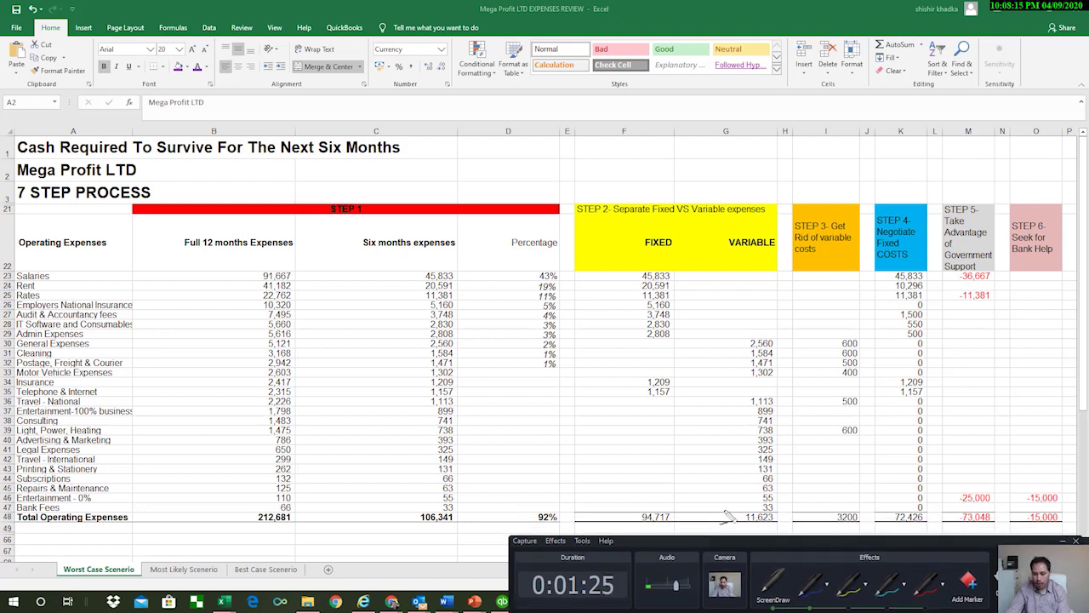
{"action": "mouse_move", "coordinate": [728, 515]}
{"action": "left_mouse_down"}
{"action": "mouse_move", "coordinate": [723, 526]}
{"action": "mouse_move", "coordinate": [776, 534]}
{"action": "mouse_move", "coordinate": [770, 508]}
{"action": "mouse_move", "coordinate": [732, 511]}
{"action": "left_mouse_up"}
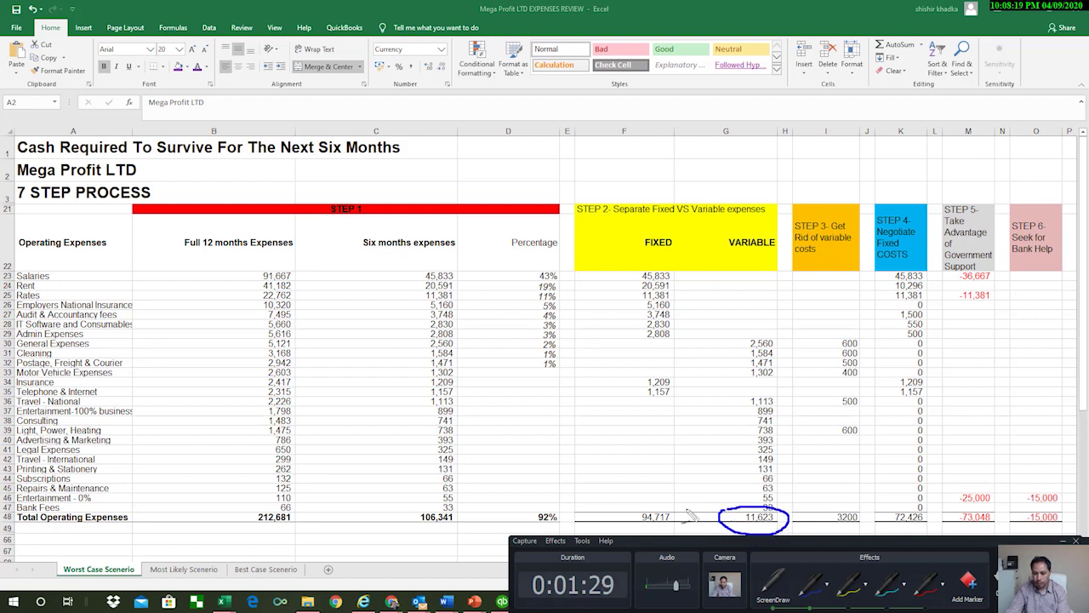
{"action": "mouse_move", "coordinate": [862, 488]}
{"action": "left_mouse_down"}
{"action": "mouse_move", "coordinate": [829, 491]}
{"action": "mouse_move", "coordinate": [821, 522]}
{"action": "mouse_move", "coordinate": [862, 530]}
{"action": "mouse_move", "coordinate": [862, 497]}
{"action": "left_mouse_up"}
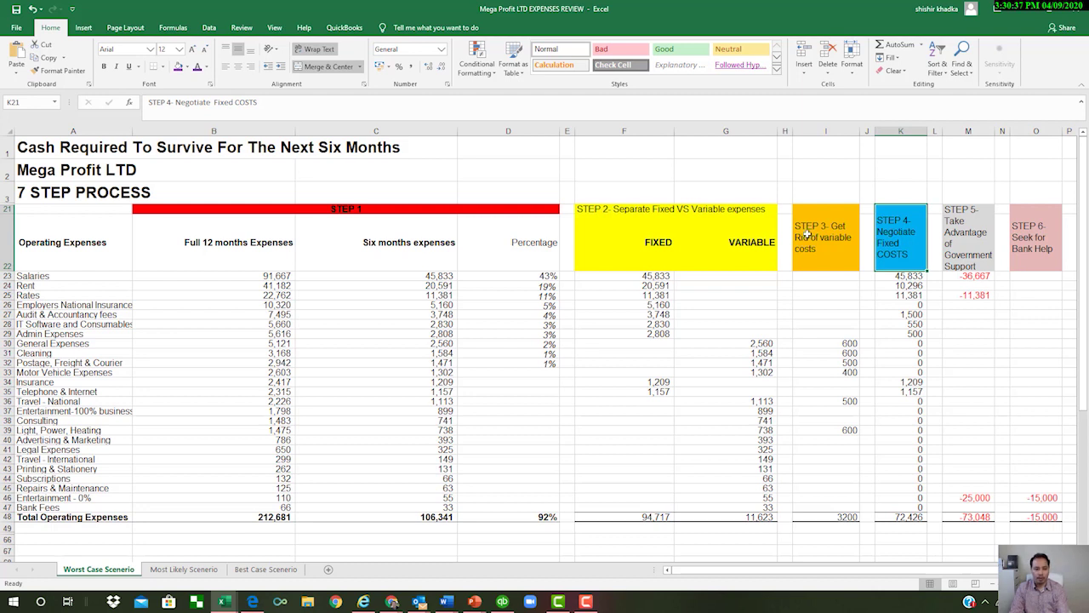
- Go through the operating expenses from Salaries to IT Software and Consumables, and examine the Step 4 negotiated costs column and its total
{"action": "left_click", "coordinate": [65, 276]}
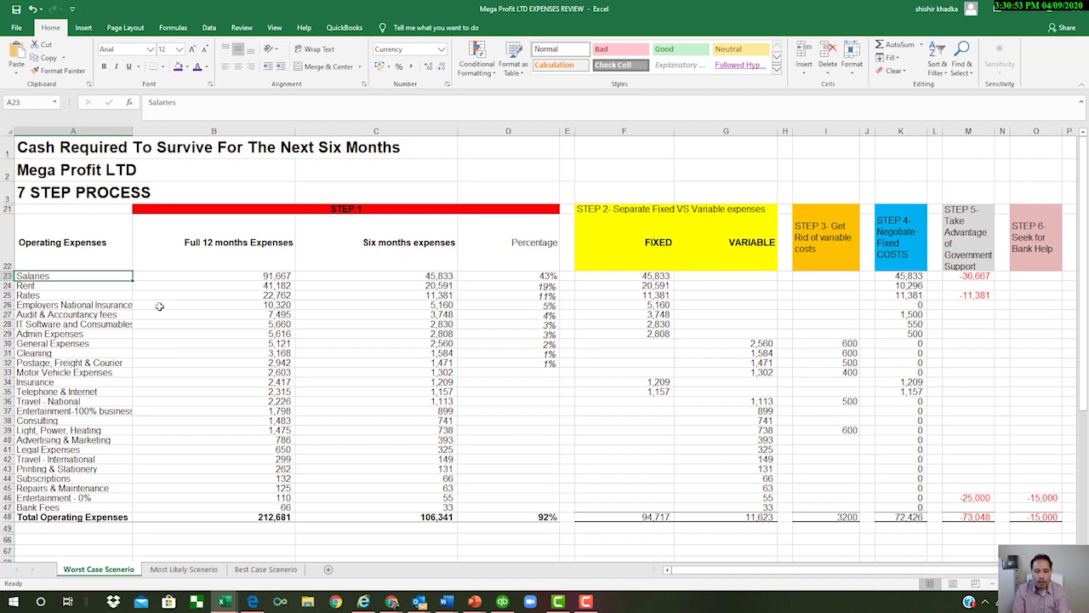
{"action": "key", "text": "Down"}
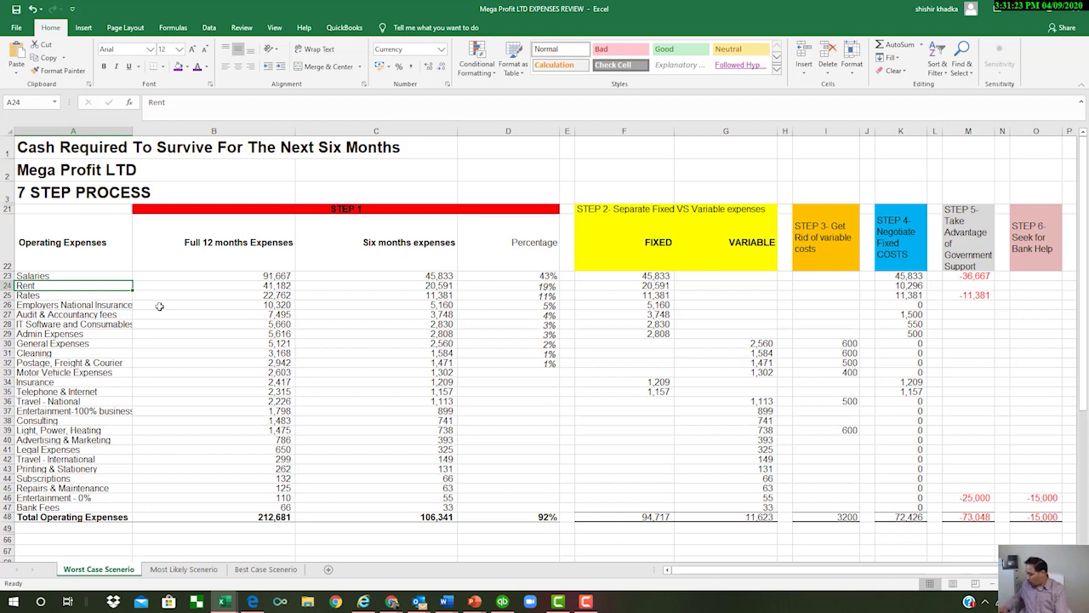
{"action": "key", "text": "Down"}
{"action": "key", "text": "Down"}
{"action": "key", "text": "Down"}
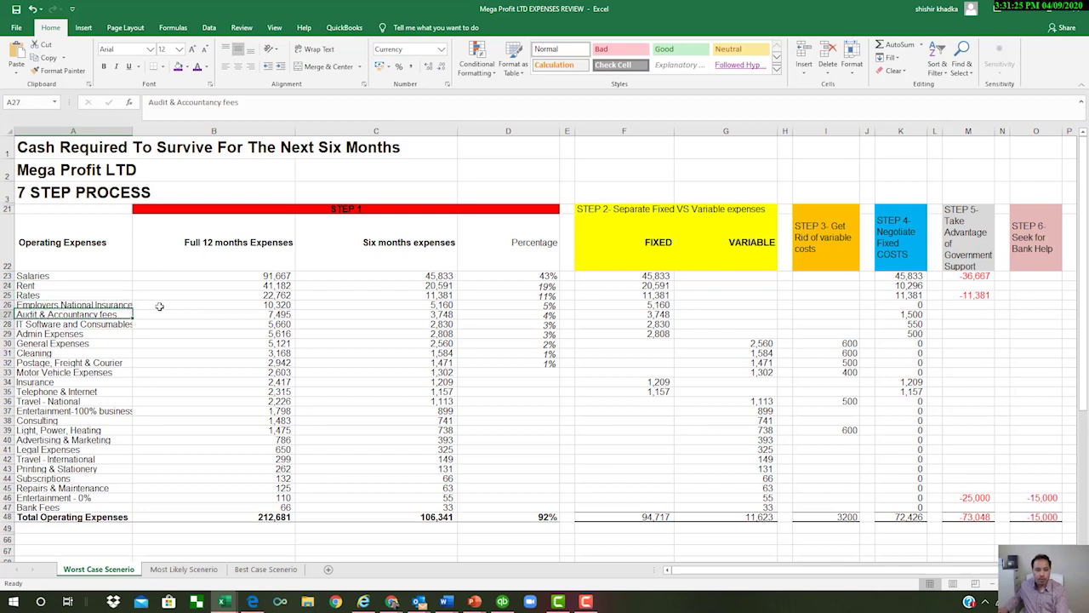
{"action": "key", "text": "Down"}
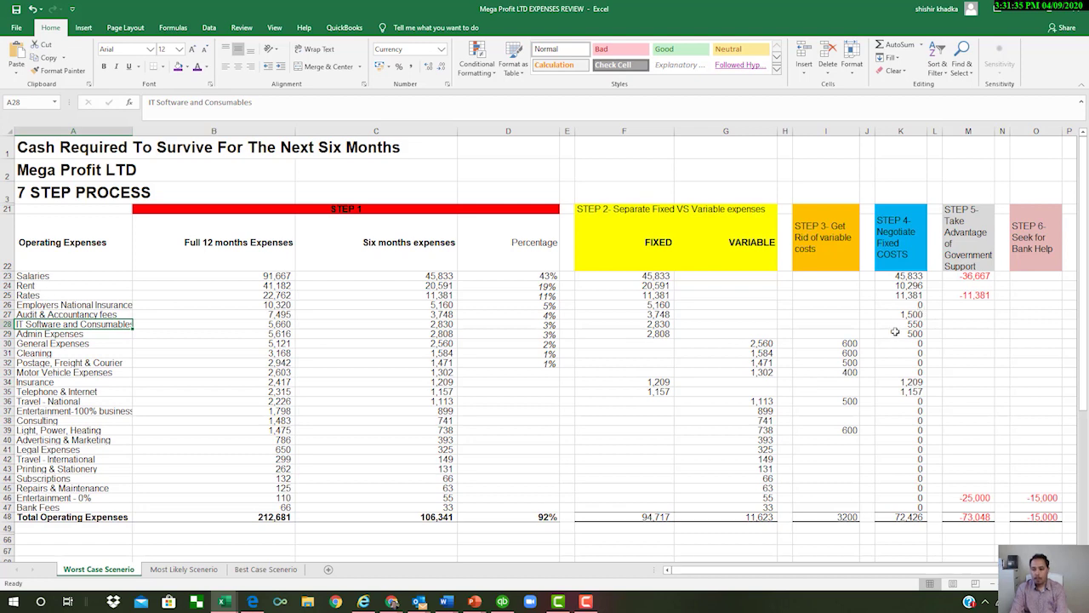
{"action": "left_click", "coordinate": [902, 131]}
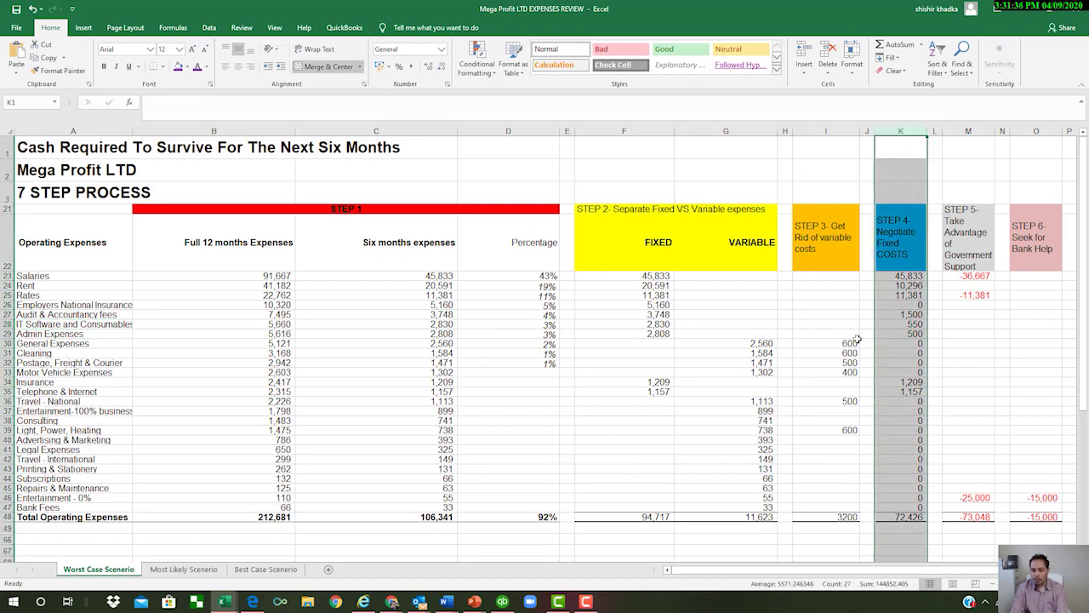
{"action": "left_click", "coordinate": [900, 516]}
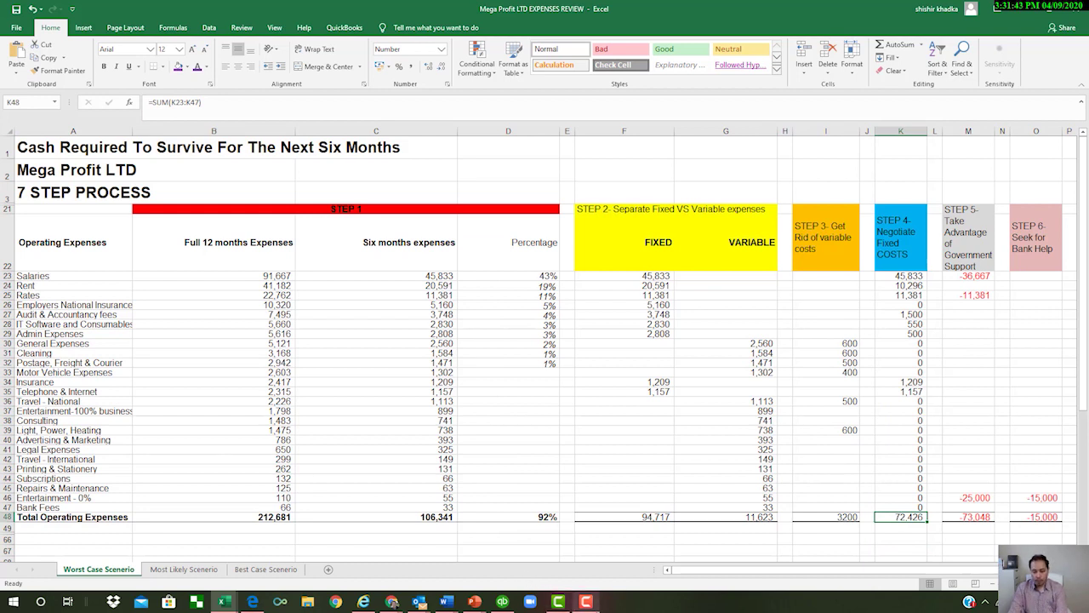
- Turn on the blue ScreenDraw pen and circle the totals and the Rent amounts in the FIXED and Step 4 columns
{"action": "left_click", "coordinate": [586, 602]}
{"action": "left_click_drag", "start_coordinate": [849, 503], "coordinate": [857, 532]}
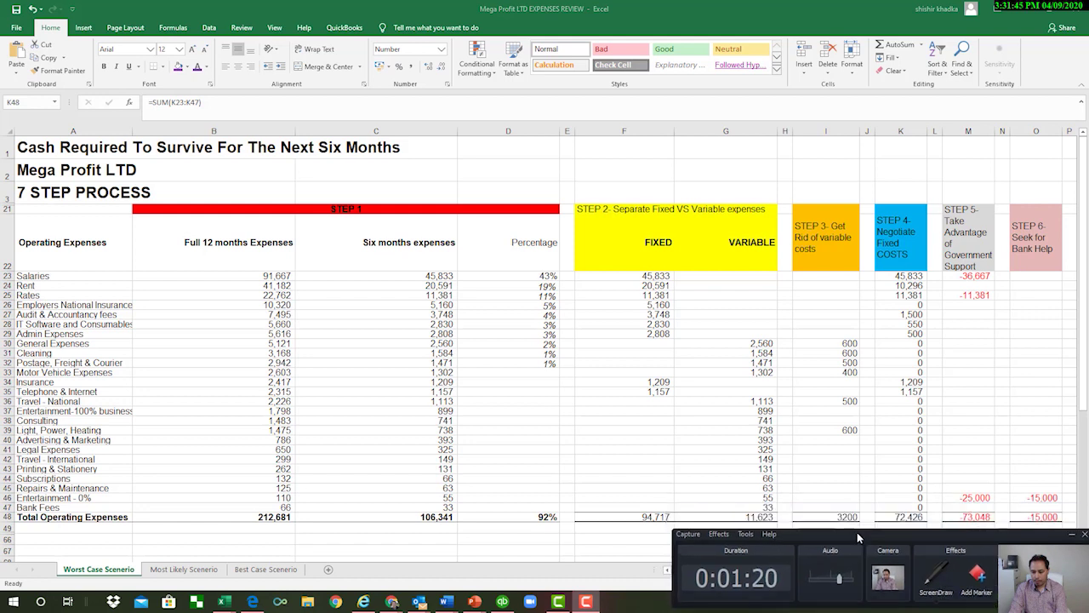
{"action": "left_click", "coordinate": [935, 583]}
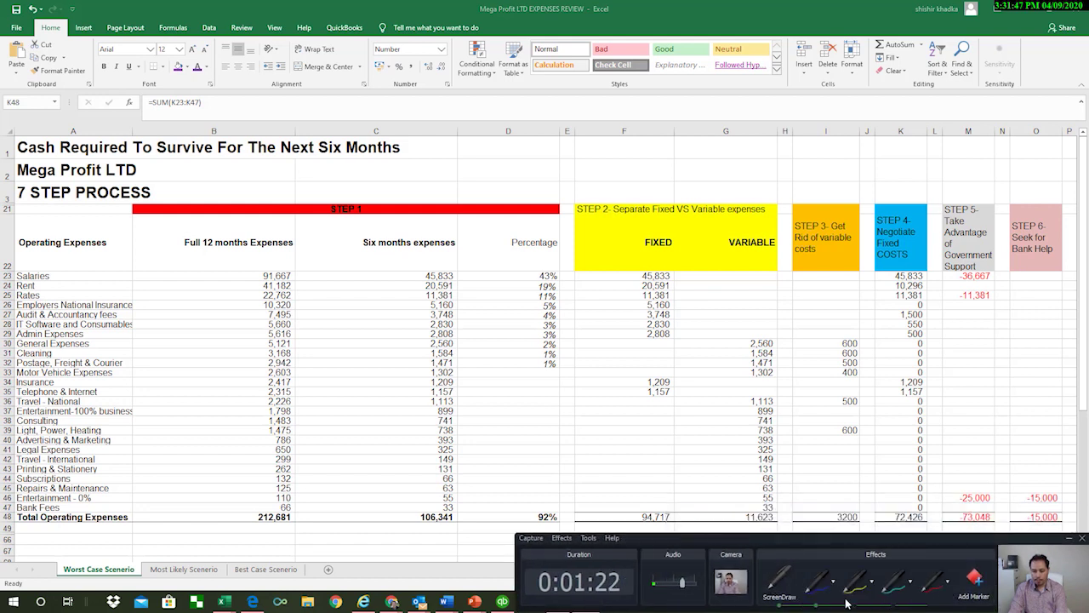
{"action": "left_click", "coordinate": [808, 592]}
{"action": "mouse_move", "coordinate": [633, 514]}
{"action": "left_mouse_down"}
{"action": "mouse_move", "coordinate": [681, 522]}
{"action": "mouse_move", "coordinate": [637, 511]}
{"action": "left_mouse_up"}
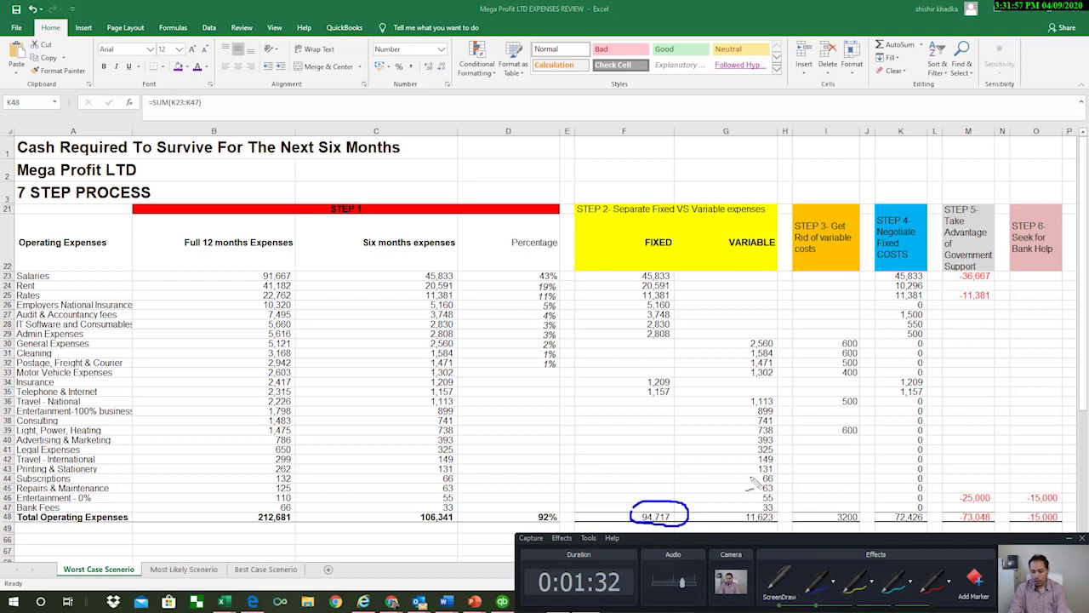
{"action": "mouse_move", "coordinate": [906, 499]}
{"action": "left_mouse_down"}
{"action": "mouse_move", "coordinate": [895, 492]}
{"action": "mouse_move", "coordinate": [885, 519]}
{"action": "mouse_move", "coordinate": [936, 528]}
{"action": "left_mouse_up"}
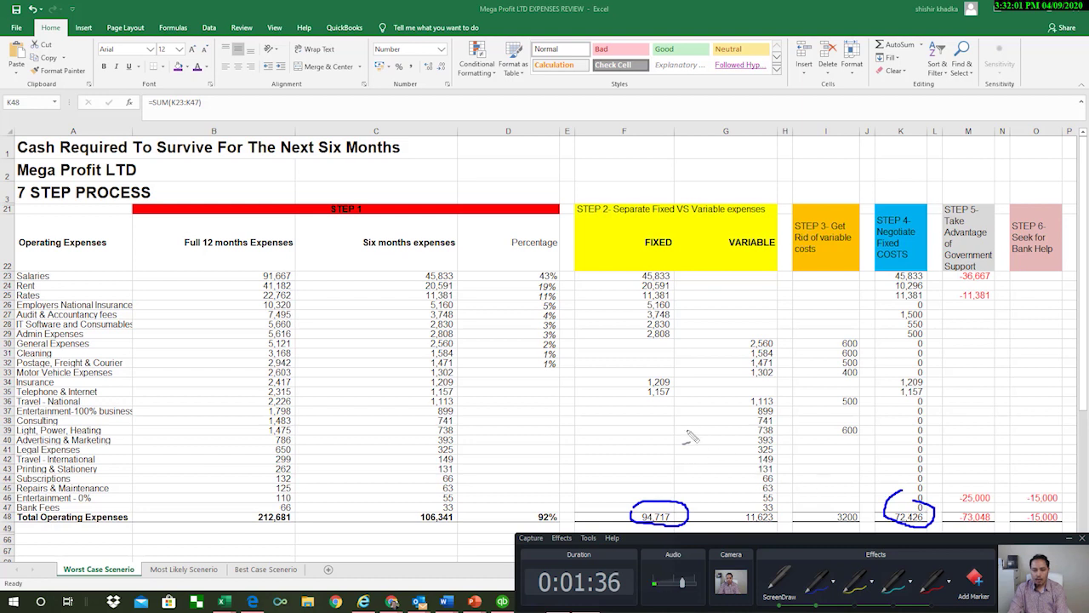
{"action": "mouse_move", "coordinate": [636, 290]}
{"action": "left_mouse_down"}
{"action": "mouse_move", "coordinate": [691, 298]}
{"action": "mouse_move", "coordinate": [636, 274]}
{"action": "mouse_move", "coordinate": [629, 300]}
{"action": "left_mouse_up"}
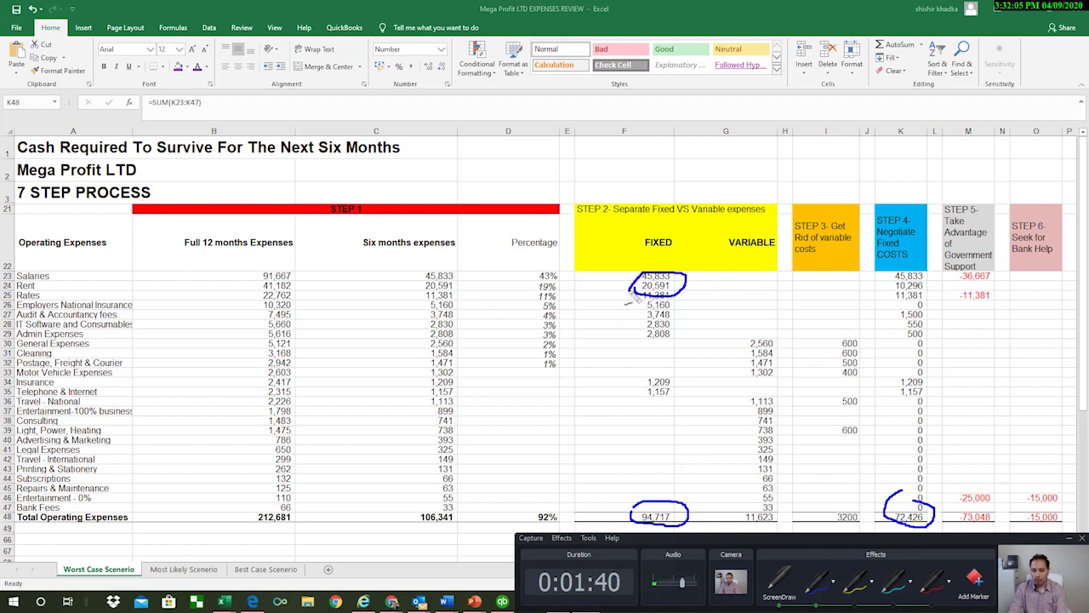
{"action": "mouse_move", "coordinate": [905, 286]}
{"action": "left_mouse_down"}
{"action": "mouse_move", "coordinate": [885, 289]}
{"action": "mouse_move", "coordinate": [932, 305]}
{"action": "mouse_move", "coordinate": [912, 278]}
{"action": "mouse_move", "coordinate": [887, 288]}
{"action": "left_mouse_up"}
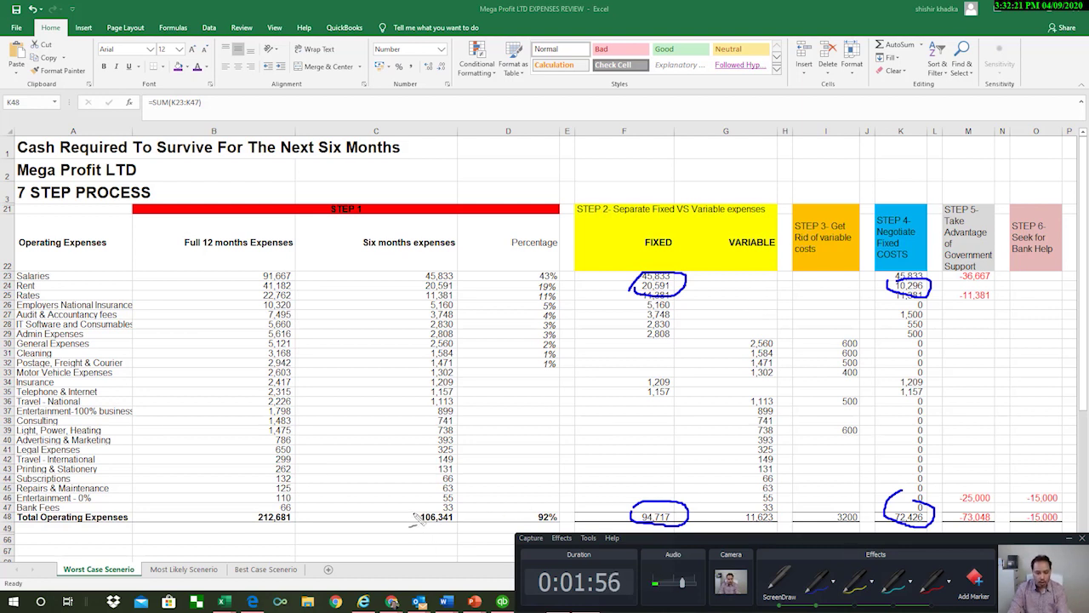
- Circle the six-month expenses total and mark the Step 3 and Step 4 totals for comparison
{"action": "mouse_move", "coordinate": [414, 512]}
{"action": "left_mouse_down"}
{"action": "mouse_move", "coordinate": [415, 545]}
{"action": "mouse_move", "coordinate": [458, 516]}
{"action": "mouse_move", "coordinate": [405, 511]}
{"action": "left_mouse_up"}
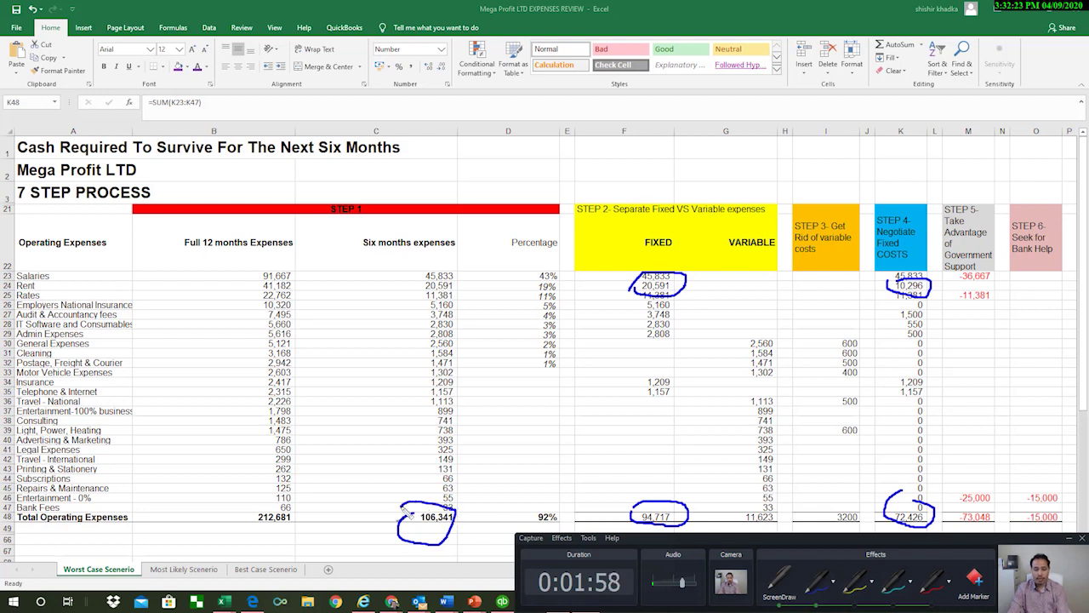
{"action": "mouse_move", "coordinate": [834, 515]}
{"action": "left_mouse_down"}
{"action": "mouse_move", "coordinate": [851, 502]}
{"action": "mouse_move", "coordinate": [823, 509]}
{"action": "mouse_move", "coordinate": [842, 535]}
{"action": "mouse_move", "coordinate": [844, 502]}
{"action": "left_mouse_up"}
{"action": "mouse_move", "coordinate": [934, 510]}
{"action": "left_mouse_down"}
{"action": "mouse_move", "coordinate": [936, 488]}
{"action": "mouse_move", "coordinate": [903, 480]}
{"action": "mouse_move", "coordinate": [889, 529]}
{"action": "mouse_move", "coordinate": [945, 507]}
{"action": "left_mouse_up"}
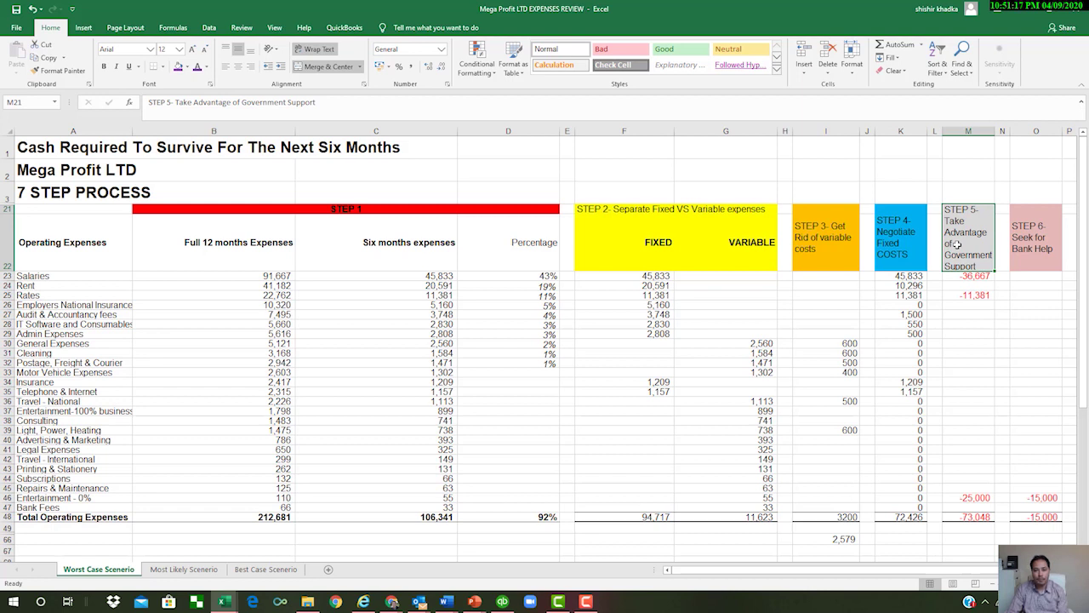
- Turn on the ScreenDraw pen with the recorder toolbar moved clear of the totals row, and circle the Step 4 total
{"action": "left_click", "coordinate": [28, 173]}
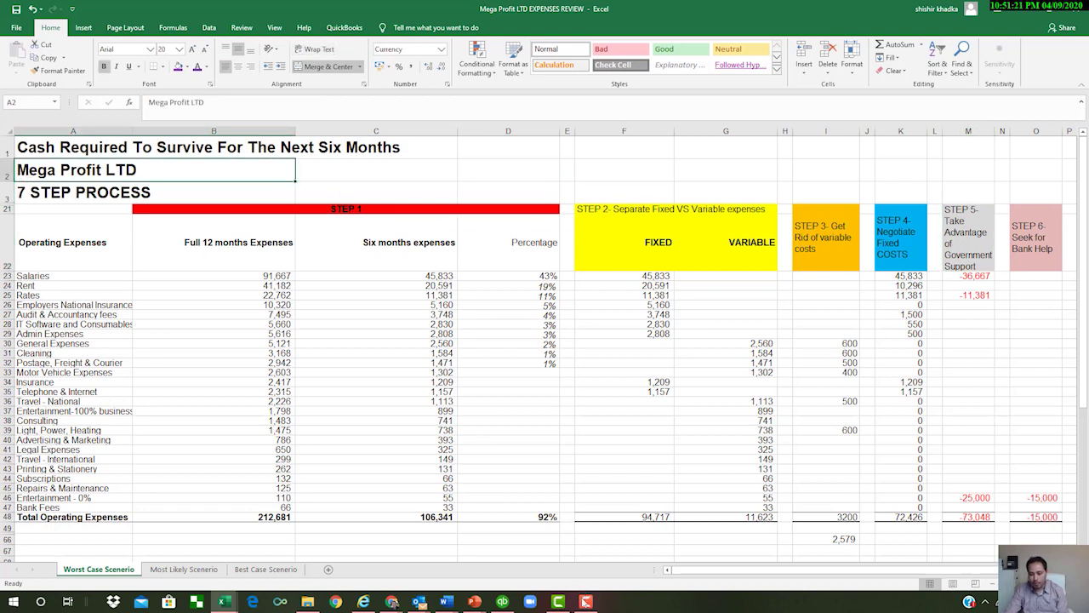
{"action": "left_click", "coordinate": [585, 601]}
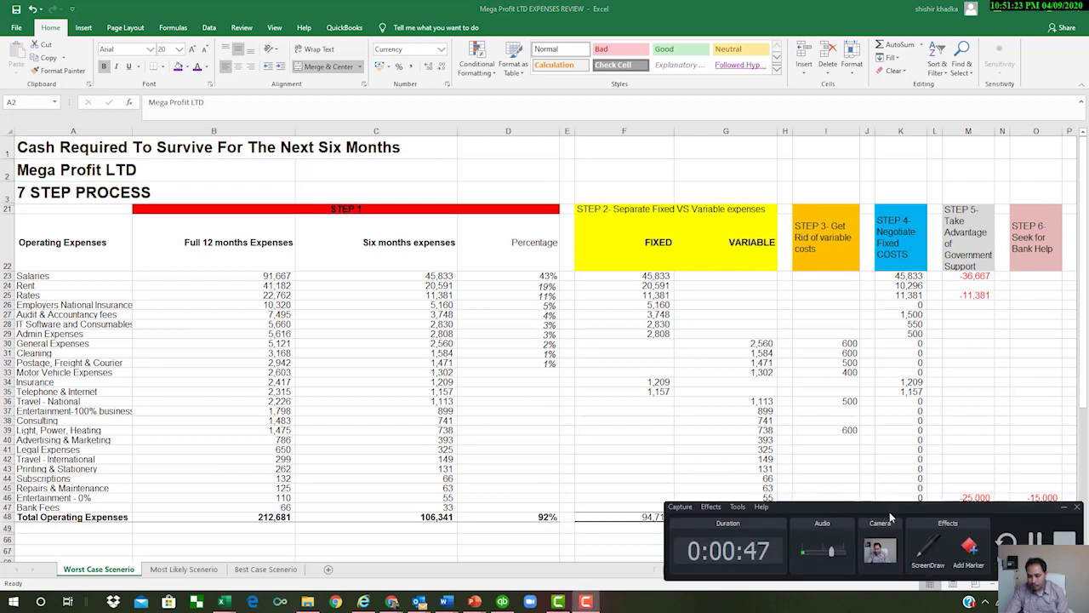
{"action": "left_click_drag", "start_coordinate": [900, 508], "coordinate": [901, 545]}
{"action": "left_click", "coordinate": [929, 584]}
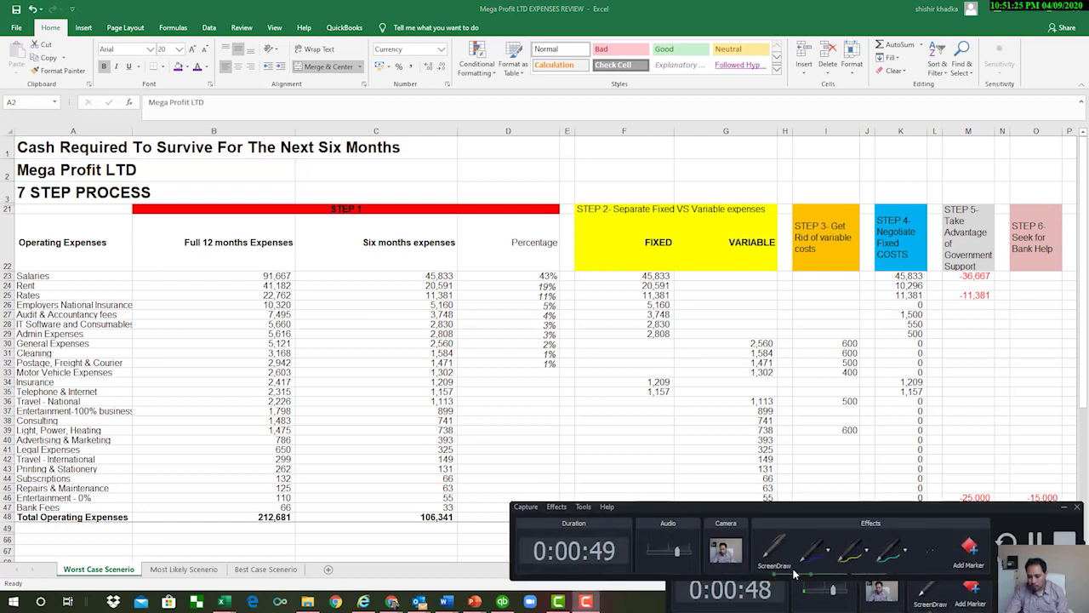
{"action": "left_click_drag", "start_coordinate": [812, 549], "coordinate": [850, 580]}
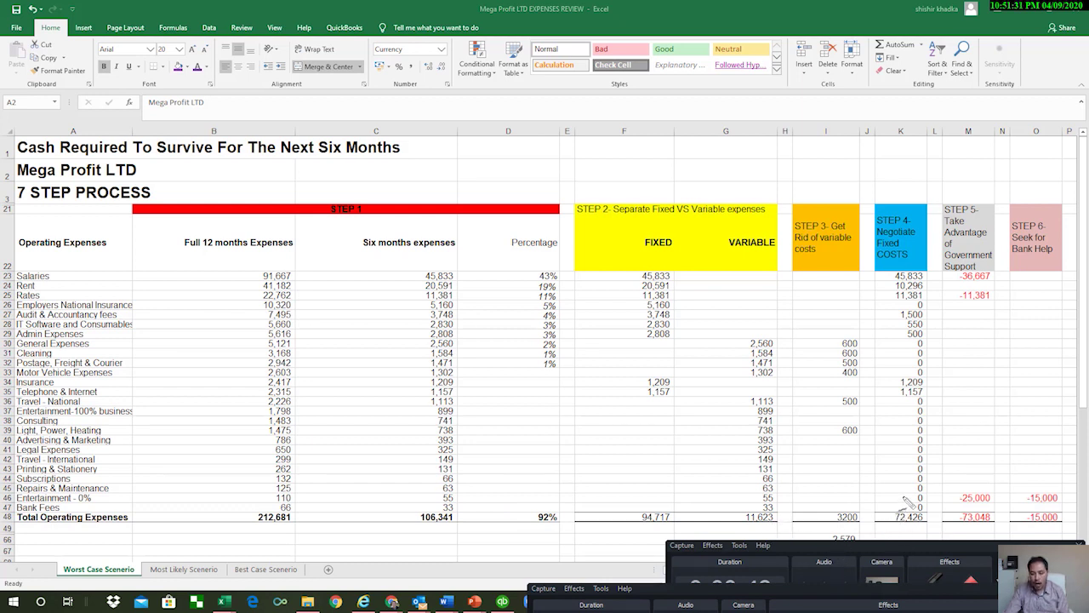
{"action": "mouse_move", "coordinate": [902, 495]}
{"action": "left_mouse_down"}
{"action": "mouse_move", "coordinate": [887, 491]}
{"action": "mouse_move", "coordinate": [872, 516]}
{"action": "mouse_move", "coordinate": [929, 536]}
{"action": "mouse_move", "coordinate": [926, 493]}
{"action": "mouse_move", "coordinate": [900, 491]}
{"action": "left_mouse_up"}
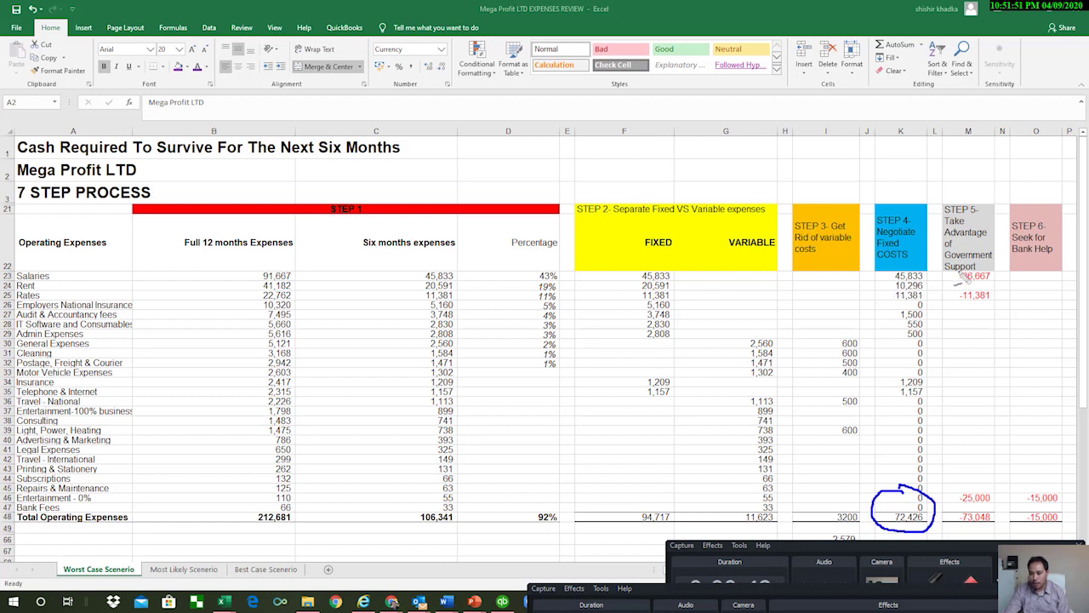
- Circle the Step 5 amounts in the Salaries, Rates and Entertainment - 0% rows, and leave drawing mode
{"action": "mouse_move", "coordinate": [958, 280]}
{"action": "left_mouse_down"}
{"action": "mouse_move", "coordinate": [978, 287]}
{"action": "mouse_move", "coordinate": [997, 270]}
{"action": "mouse_move", "coordinate": [956, 272]}
{"action": "left_mouse_up"}
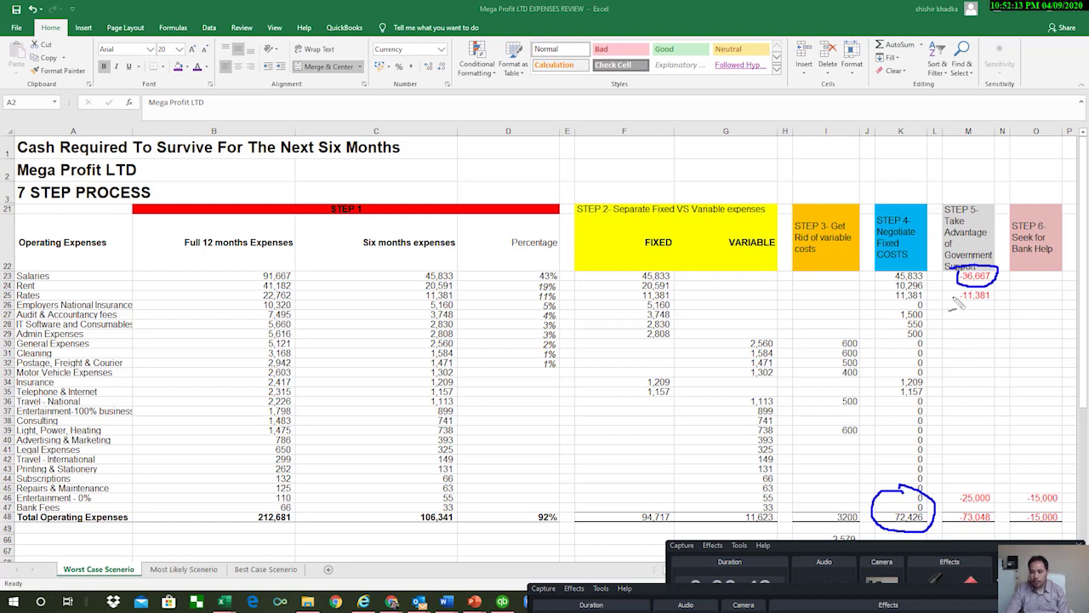
{"action": "mouse_move", "coordinate": [951, 308]}
{"action": "left_mouse_down"}
{"action": "mouse_move", "coordinate": [989, 291]}
{"action": "mouse_move", "coordinate": [955, 297]}
{"action": "left_mouse_up"}
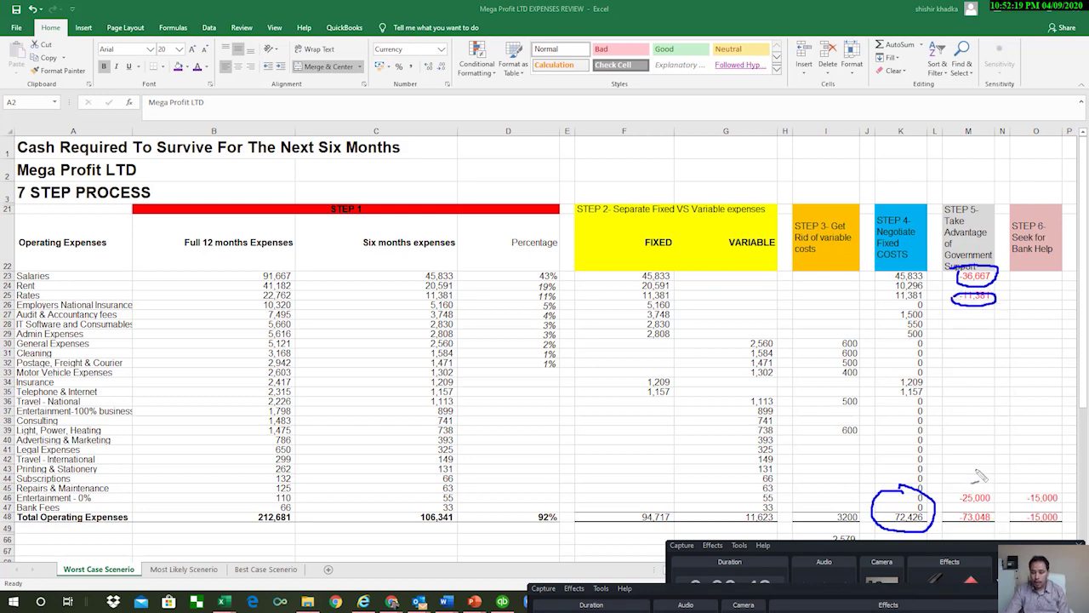
{"action": "mouse_move", "coordinate": [980, 476]}
{"action": "left_mouse_down"}
{"action": "mouse_move", "coordinate": [965, 473]}
{"action": "mouse_move", "coordinate": [949, 506]}
{"action": "mouse_move", "coordinate": [1007, 511]}
{"action": "mouse_move", "coordinate": [980, 479]}
{"action": "left_mouse_up"}
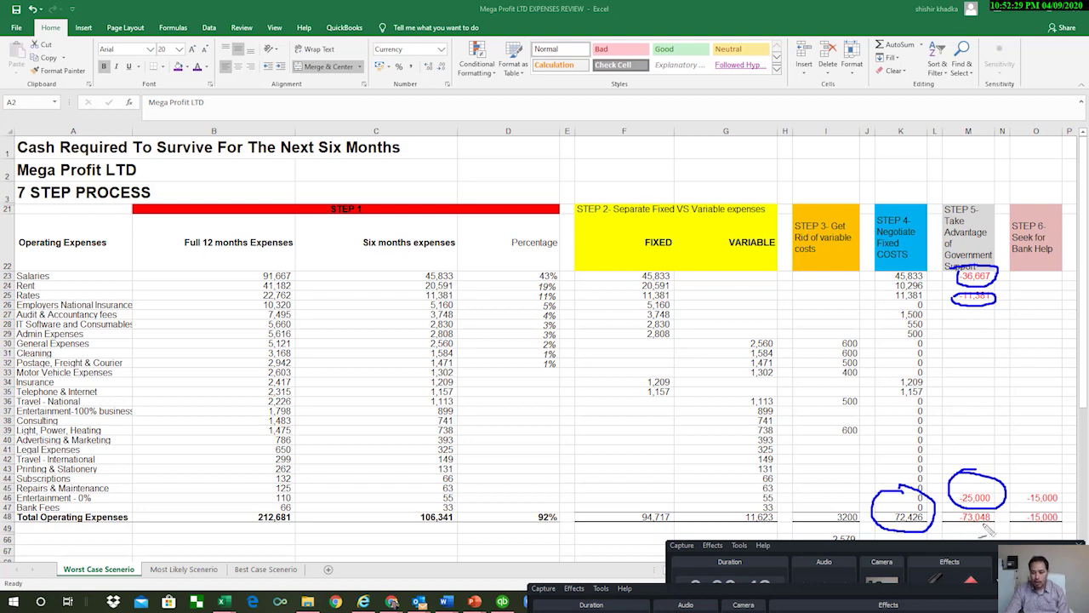
{"action": "left_click", "coordinate": [942, 580]}
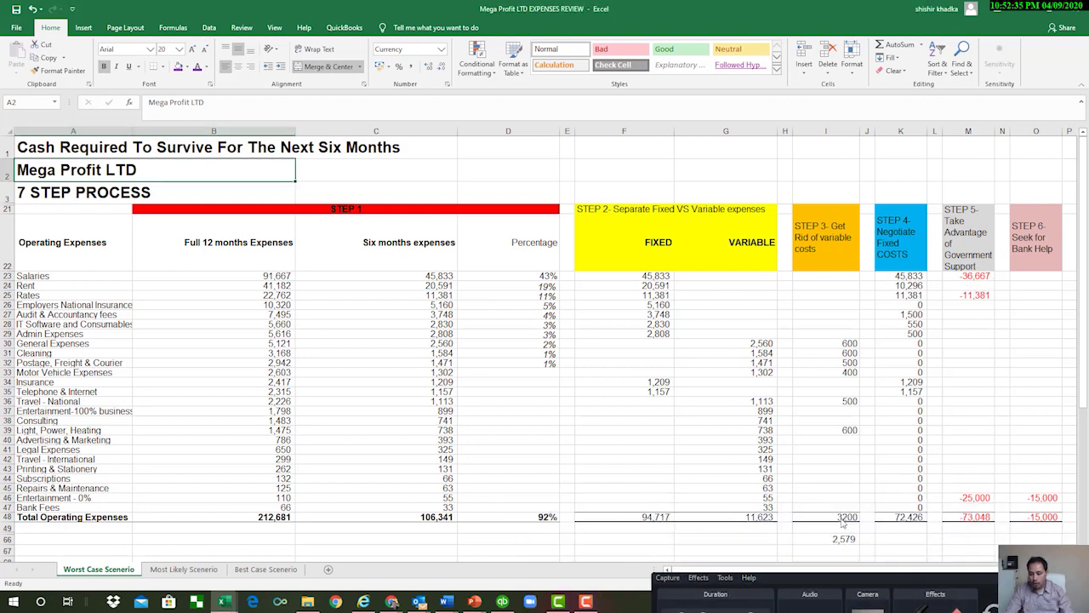
- Check the combined sum of the Step 3 to Step 5 totals, and compare cell I66 with the six-month expenses total
{"action": "left_click", "coordinate": [842, 517]}
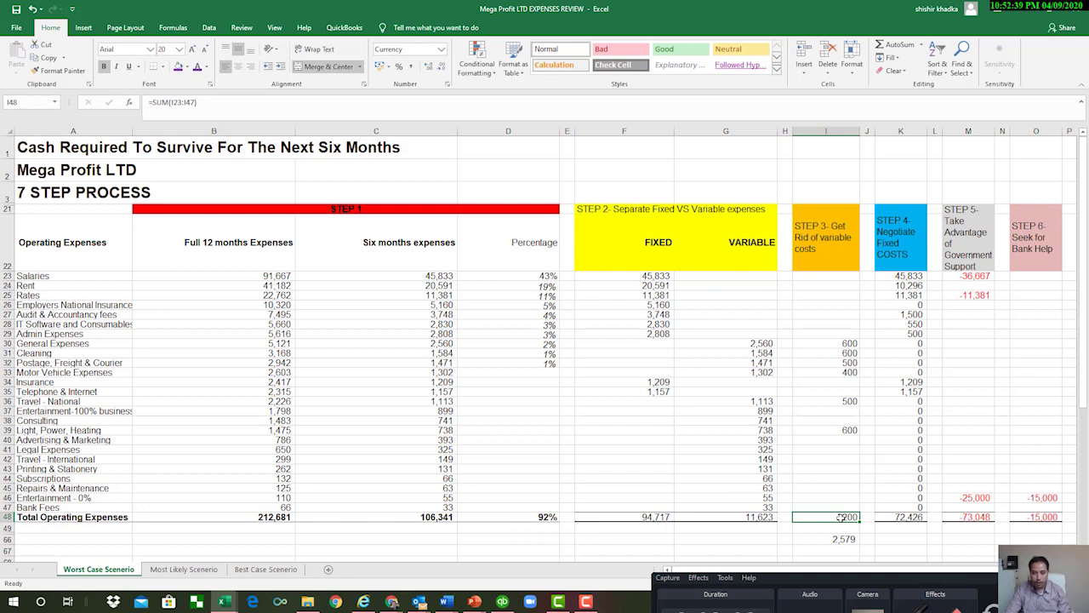
{"action": "left_click_drag", "start_coordinate": [840, 517], "coordinate": [957, 517]}
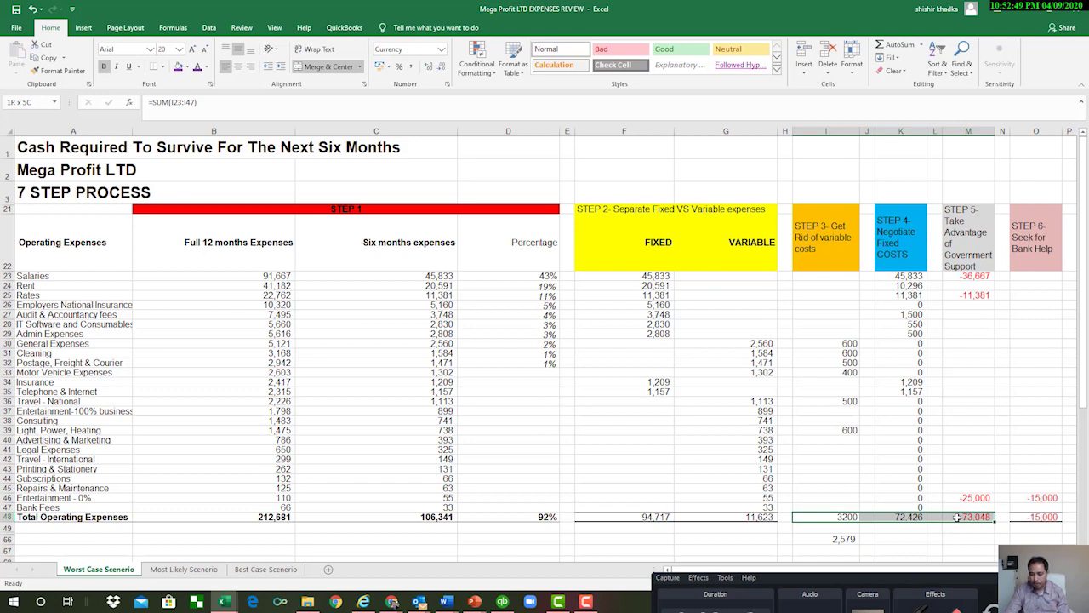
{"action": "left_click_drag", "start_coordinate": [957, 516], "coordinate": [957, 517]}
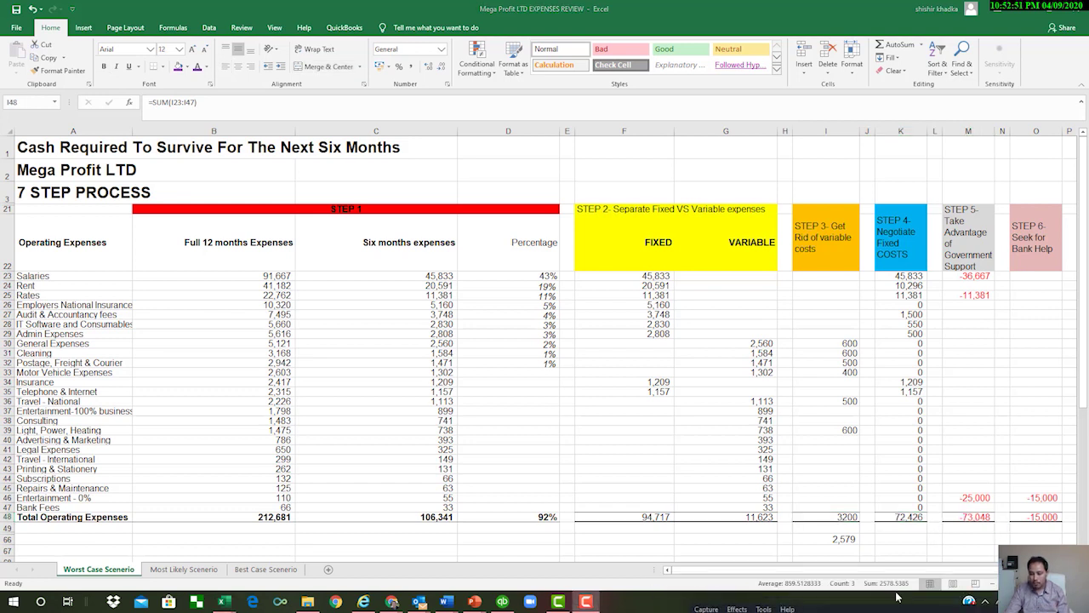
{"action": "left_click", "coordinate": [839, 538]}
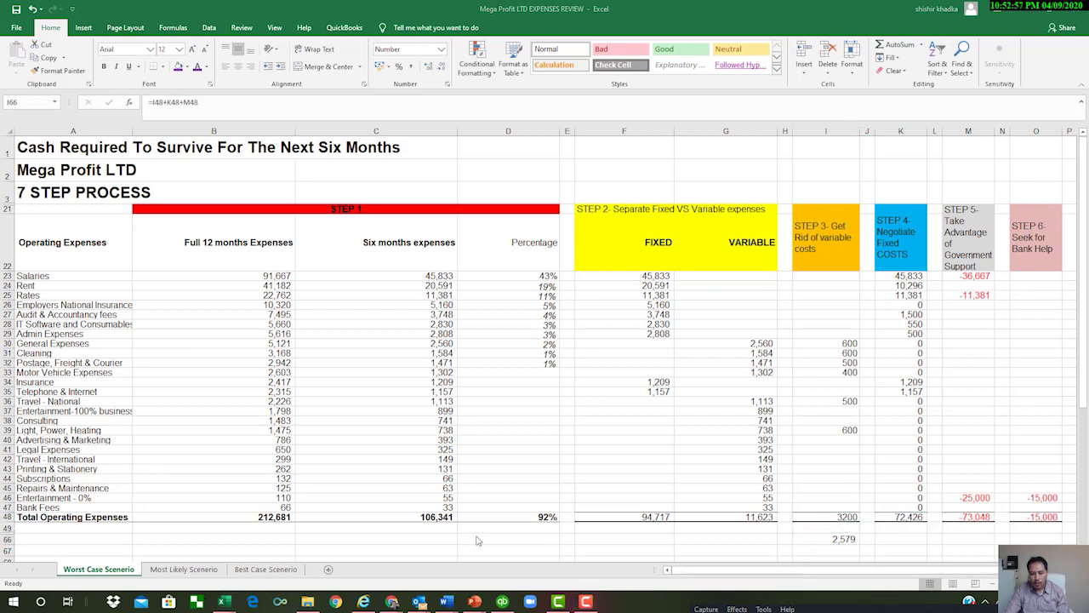
{"action": "left_click", "coordinate": [429, 517]}
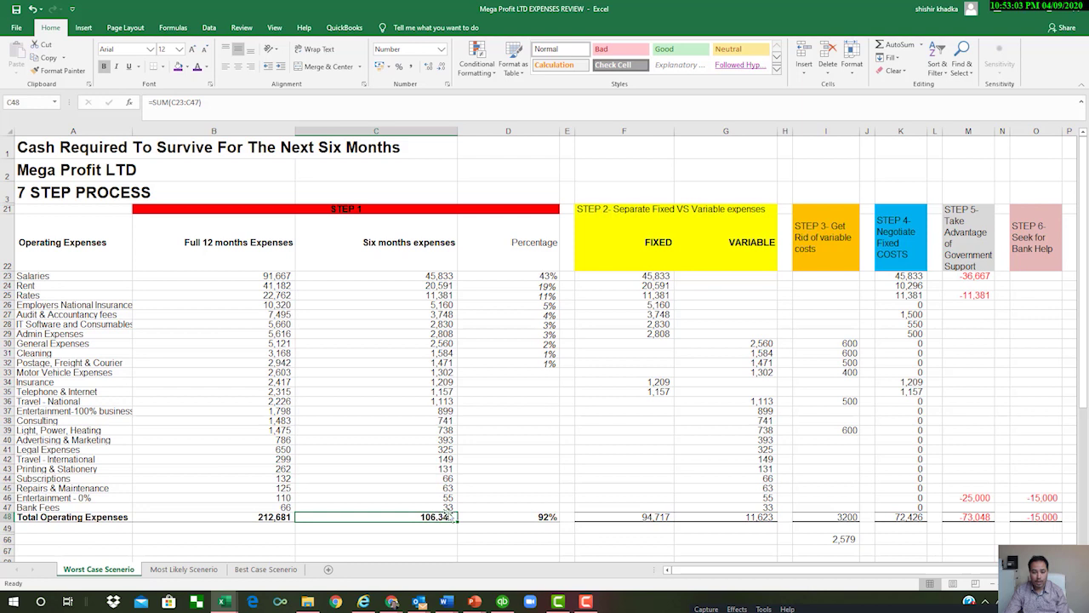
{"action": "left_click", "coordinate": [836, 540]}
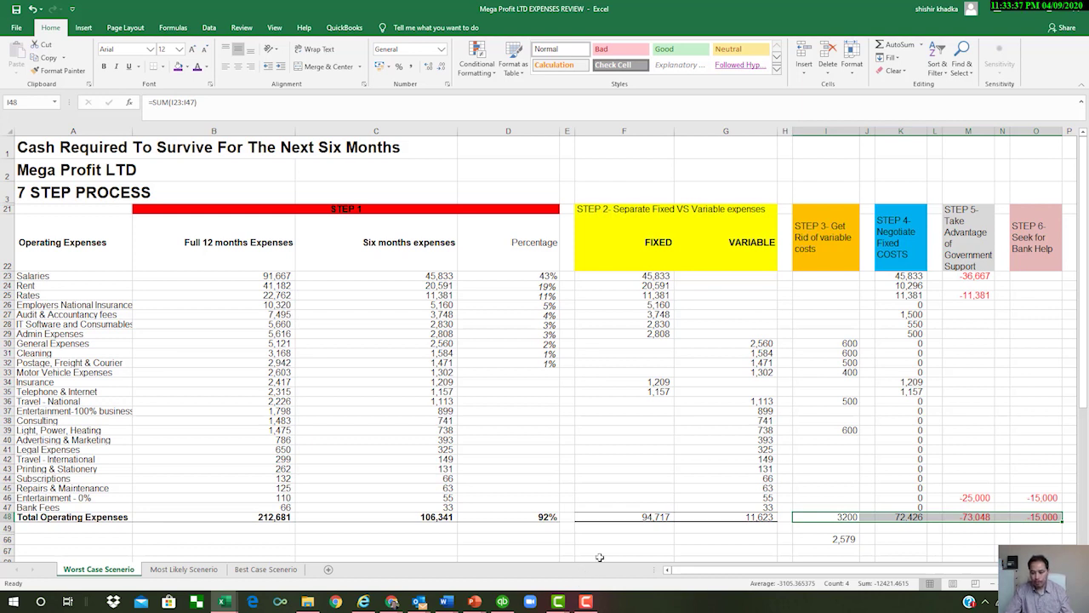
- Compare the FIXED total with Step 4 and the VARIABLE total with Step 3, and examine the Step 6 bank help total
{"action": "left_click", "coordinate": [652, 519]}
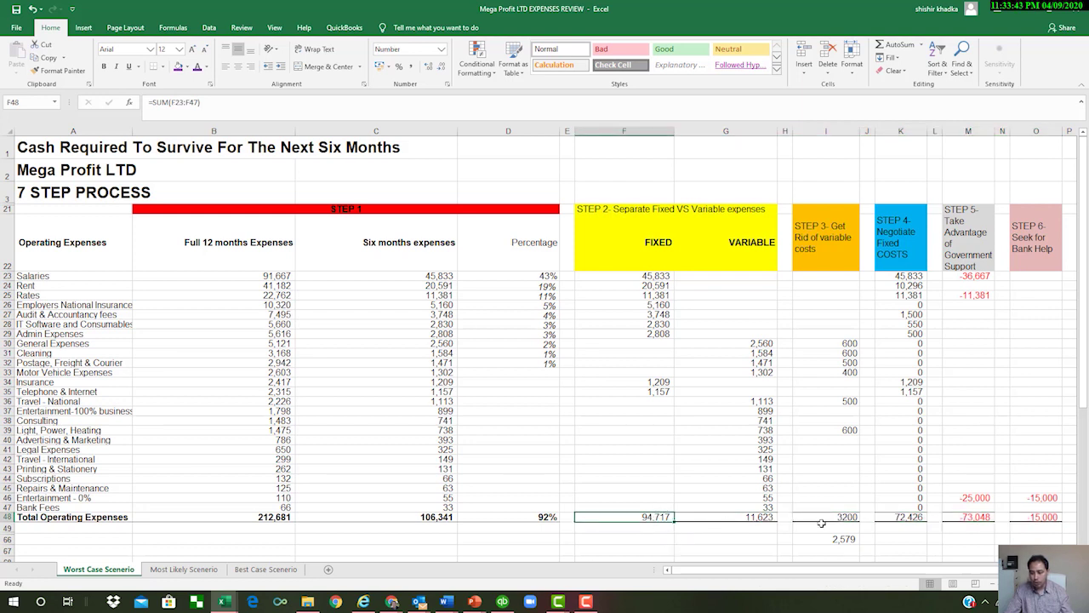
{"action": "left_click", "coordinate": [906, 517]}
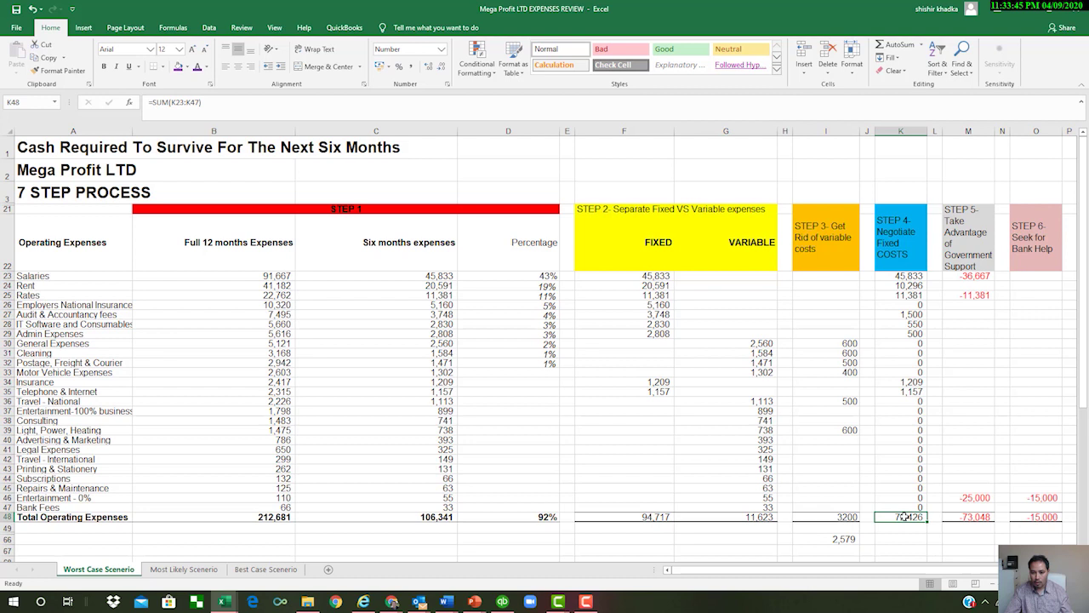
{"action": "left_click", "coordinate": [745, 518]}
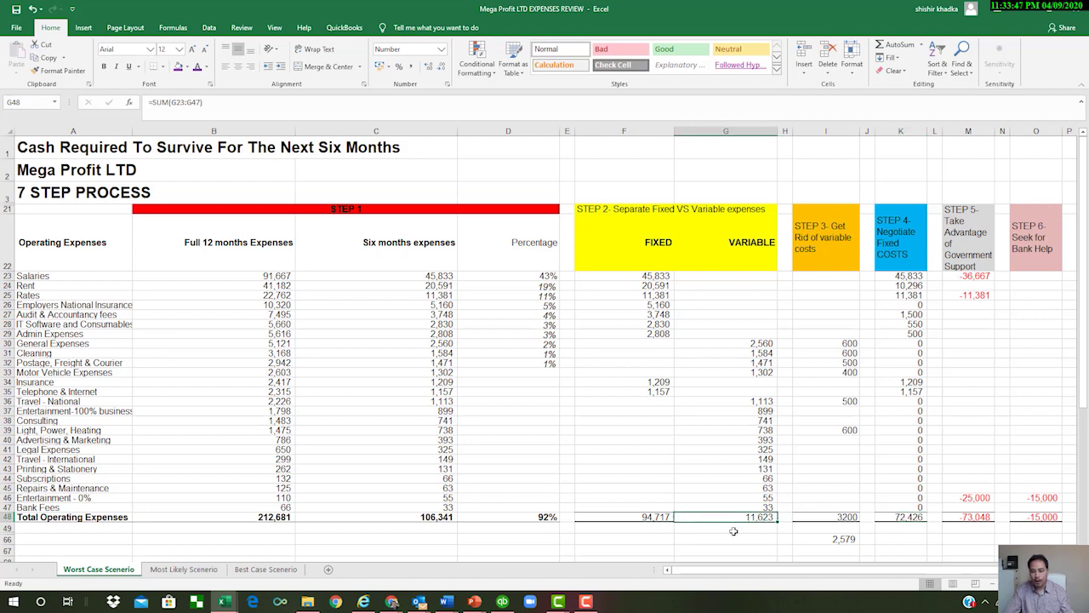
{"action": "left_click", "coordinate": [840, 518]}
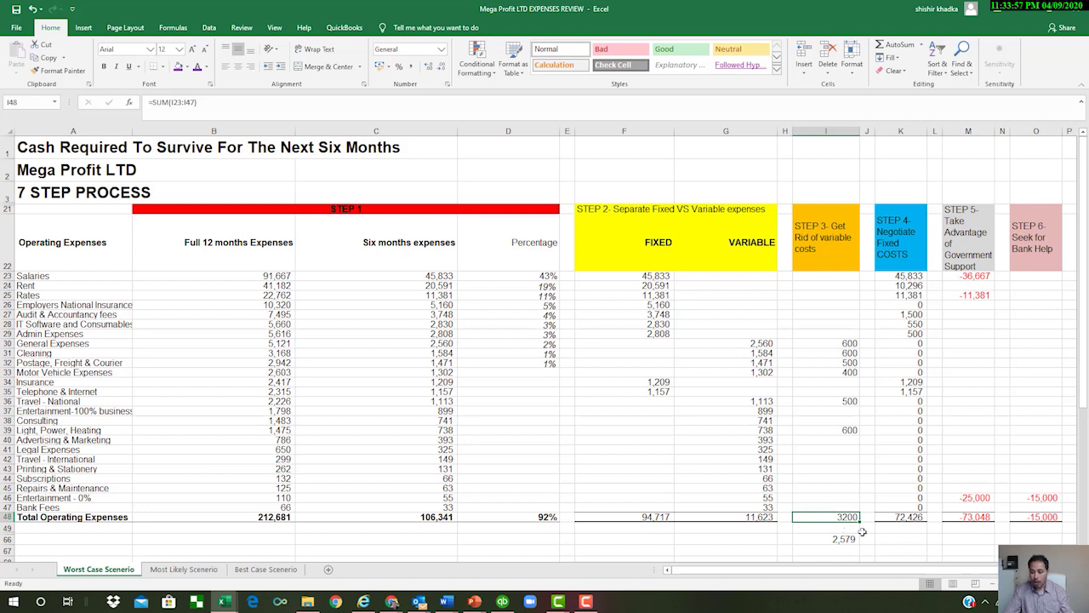
{"action": "left_click", "coordinate": [1048, 516]}
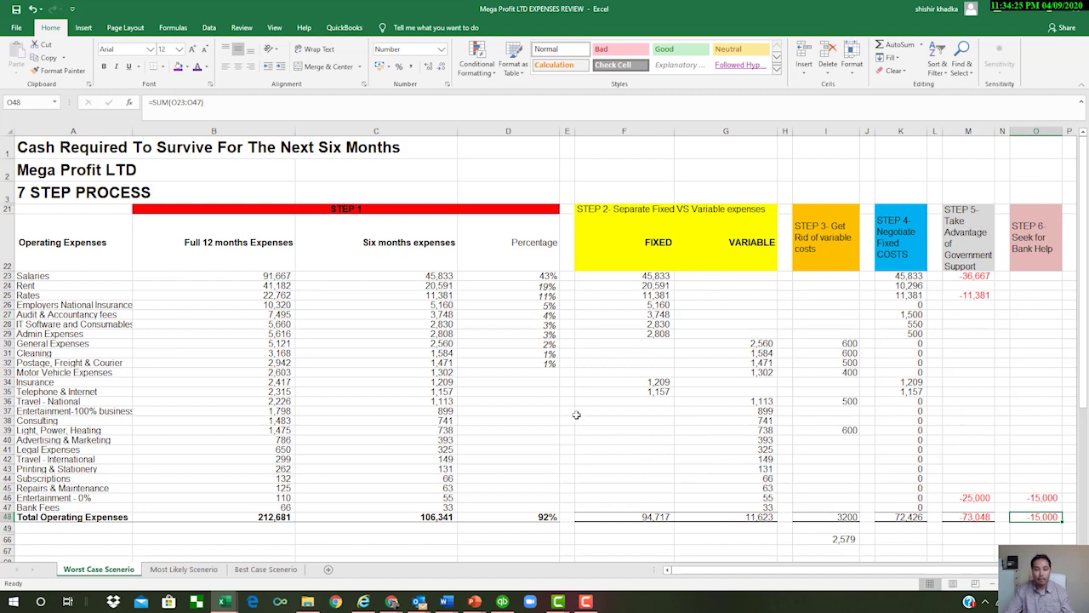
- Select the Step 3 to Step 6 totals in row 48 to check their combined sum
{"action": "left_click", "coordinate": [845, 516]}
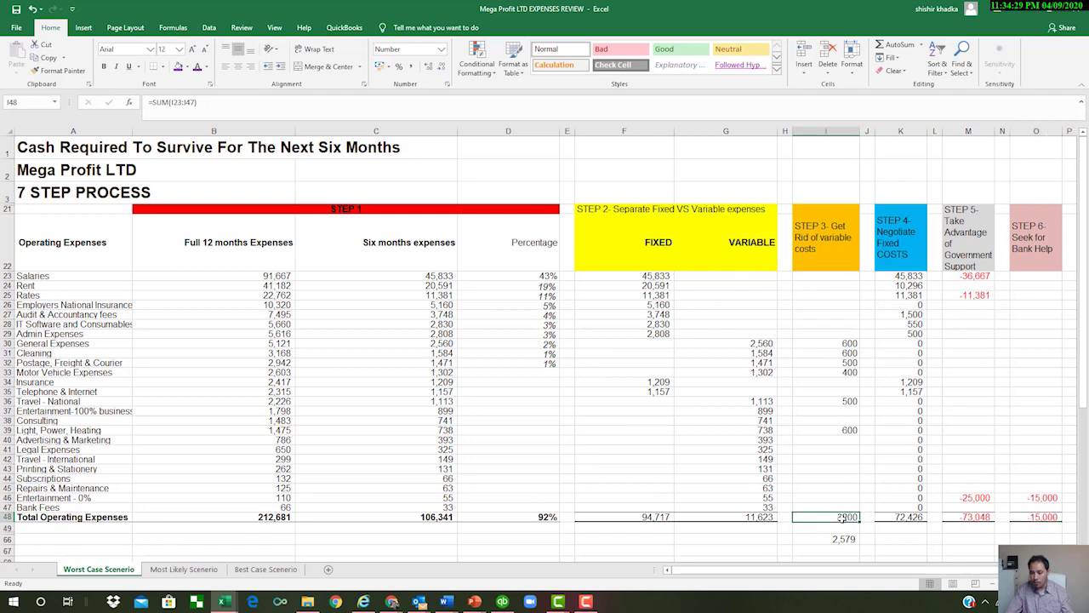
{"action": "left_click_drag", "start_coordinate": [845, 517], "coordinate": [1023, 517]}
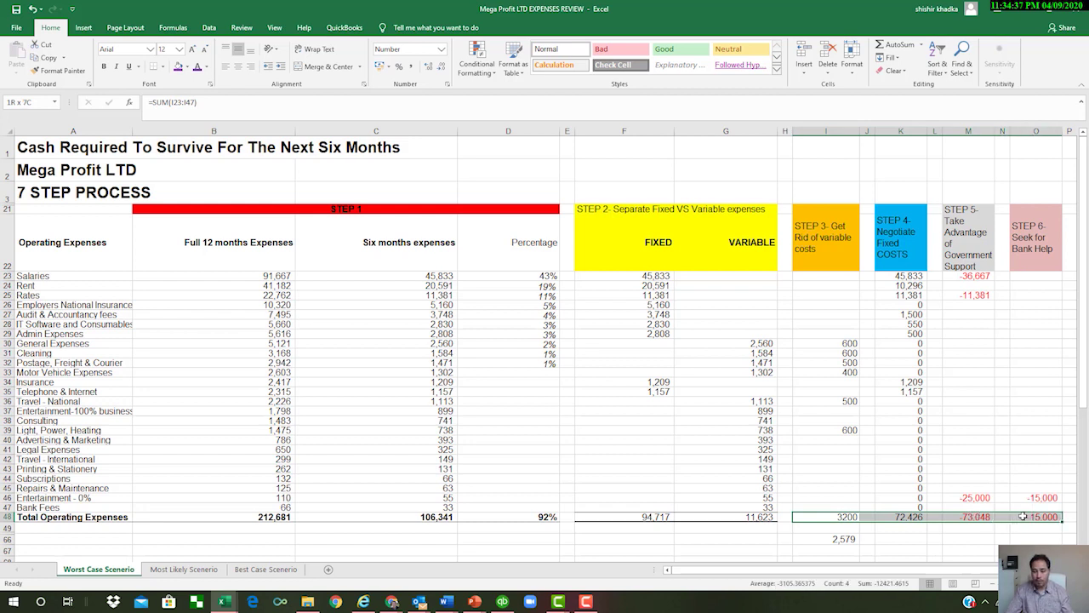
{"action": "left_click_drag", "start_coordinate": [1023, 516], "coordinate": [1024, 516]}
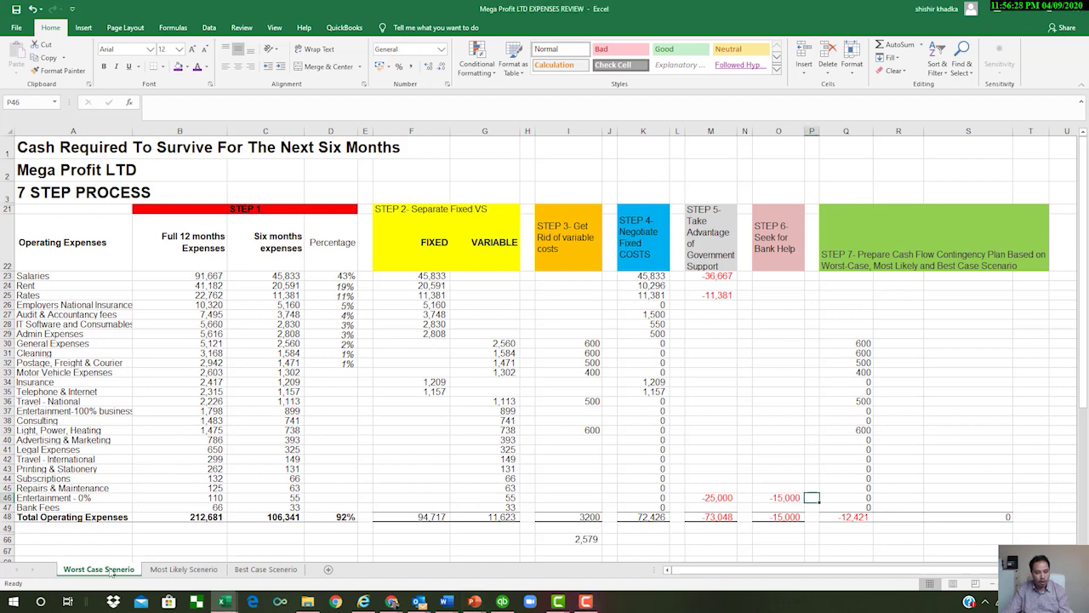
- View the Most Likely Scenerio and Best Case Scenerio sheets, and return to Worst Case Scenerio
{"action": "left_click", "coordinate": [182, 570]}
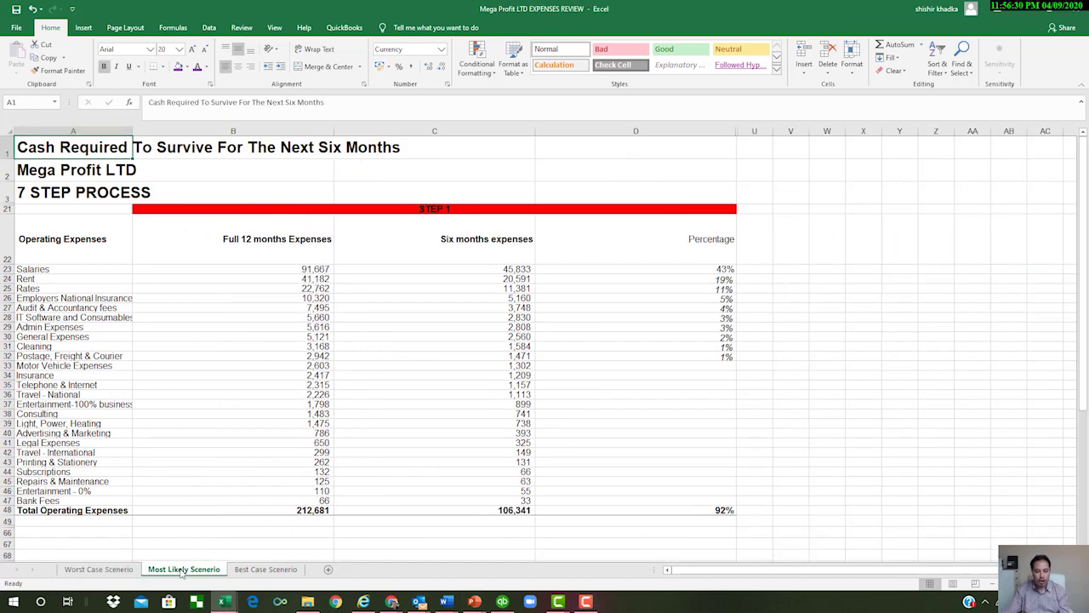
{"action": "left_click", "coordinate": [277, 570]}
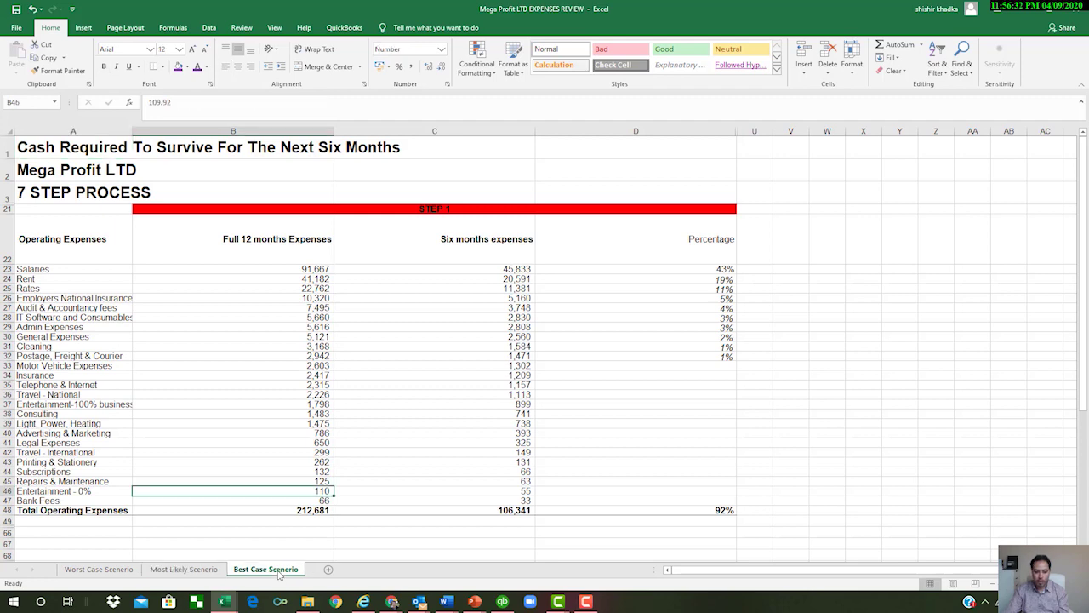
{"action": "left_click", "coordinate": [101, 570]}
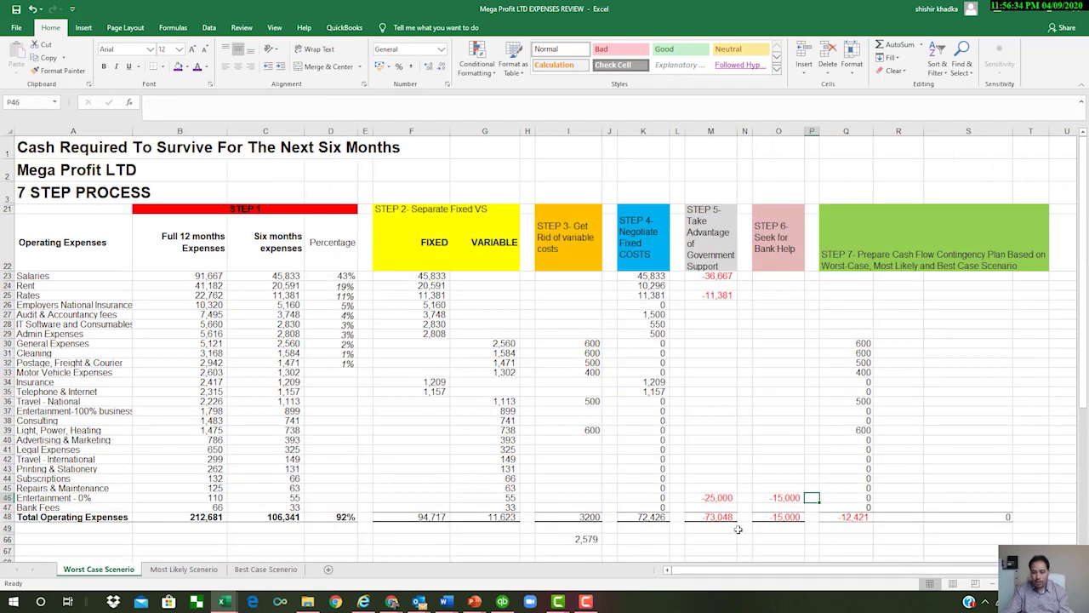
- Review the Step 3 to Step 6 columns and their totals, and check the combined sum against the Step 7 total
{"action": "left_click", "coordinate": [24, 167]}
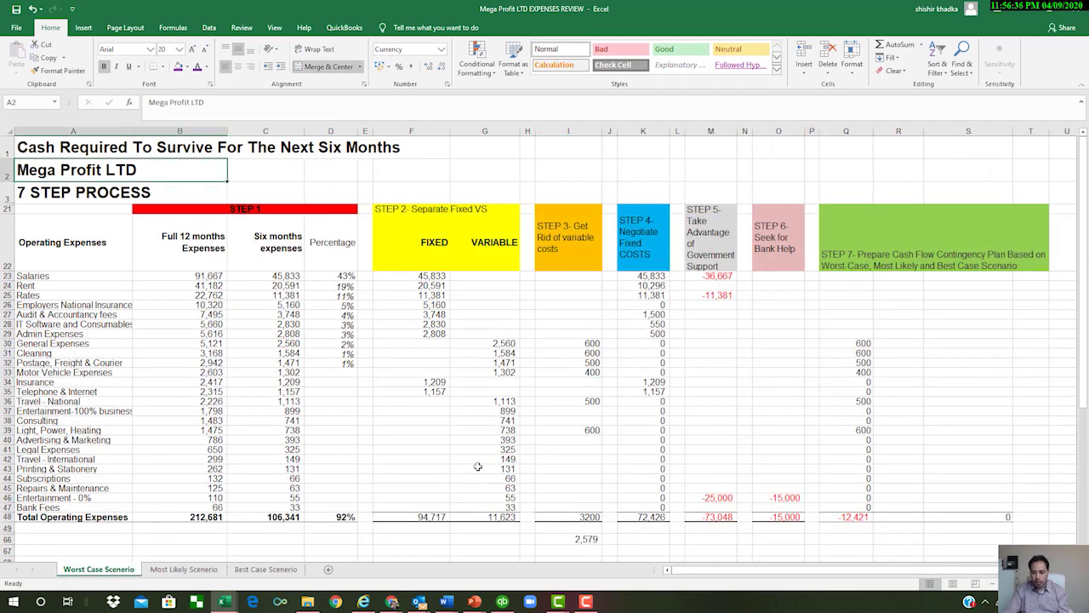
{"action": "left_click", "coordinate": [551, 251]}
{"action": "left_click", "coordinate": [577, 519]}
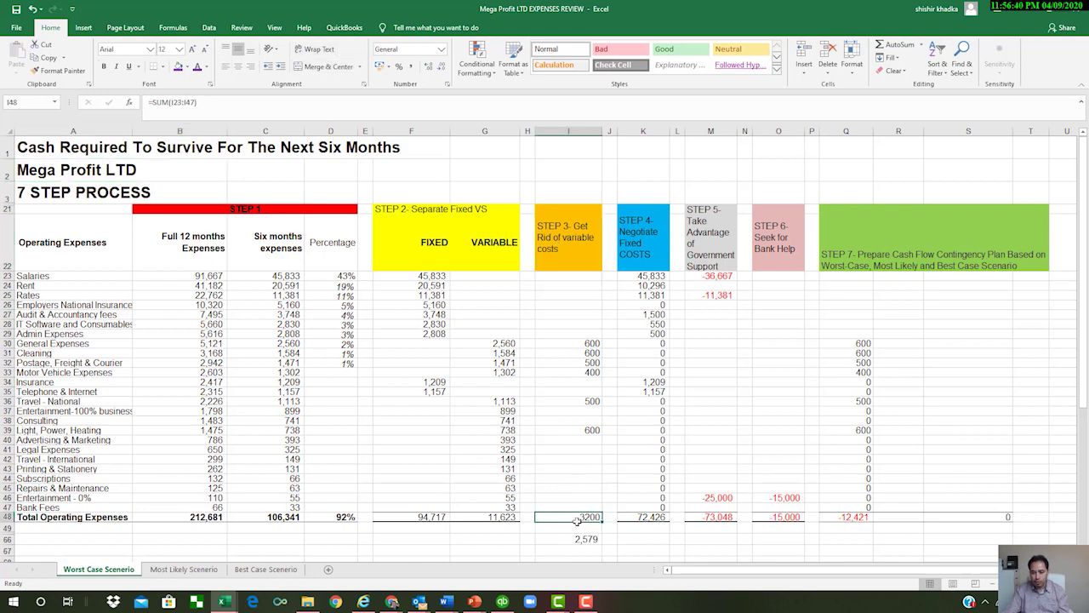
{"action": "left_click", "coordinate": [653, 517]}
{"action": "left_click", "coordinate": [701, 240]}
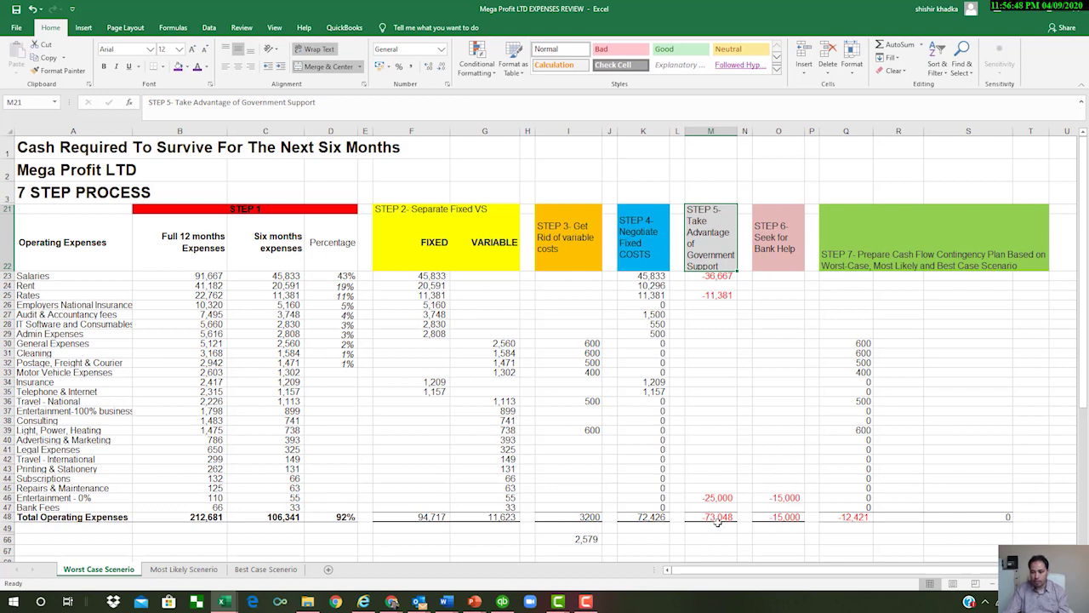
{"action": "left_click", "coordinate": [770, 254]}
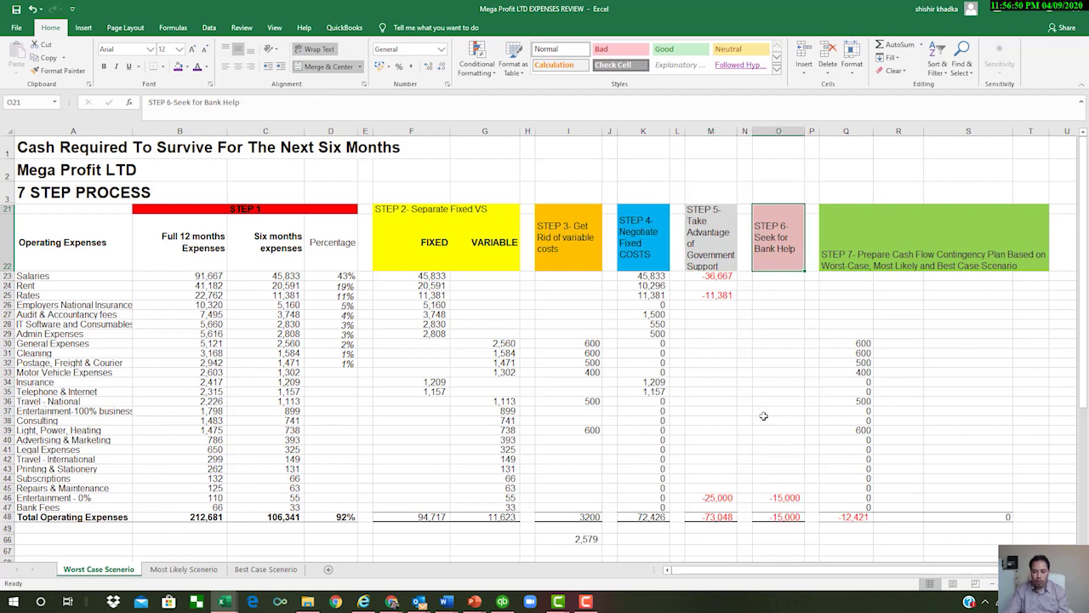
{"action": "left_click", "coordinate": [772, 518]}
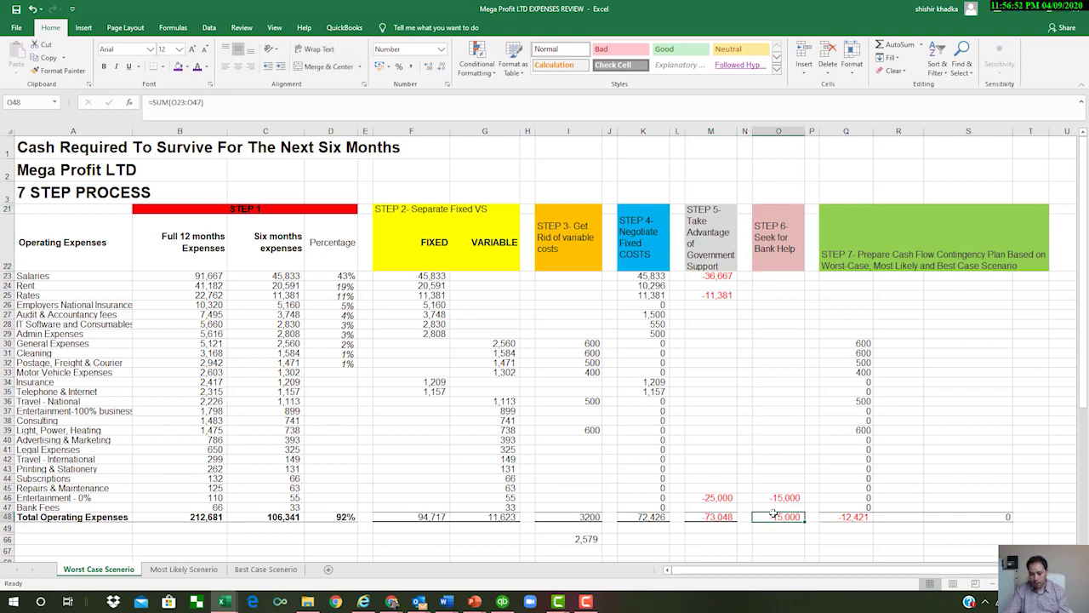
{"action": "left_click_drag", "start_coordinate": [579, 518], "coordinate": [789, 519]}
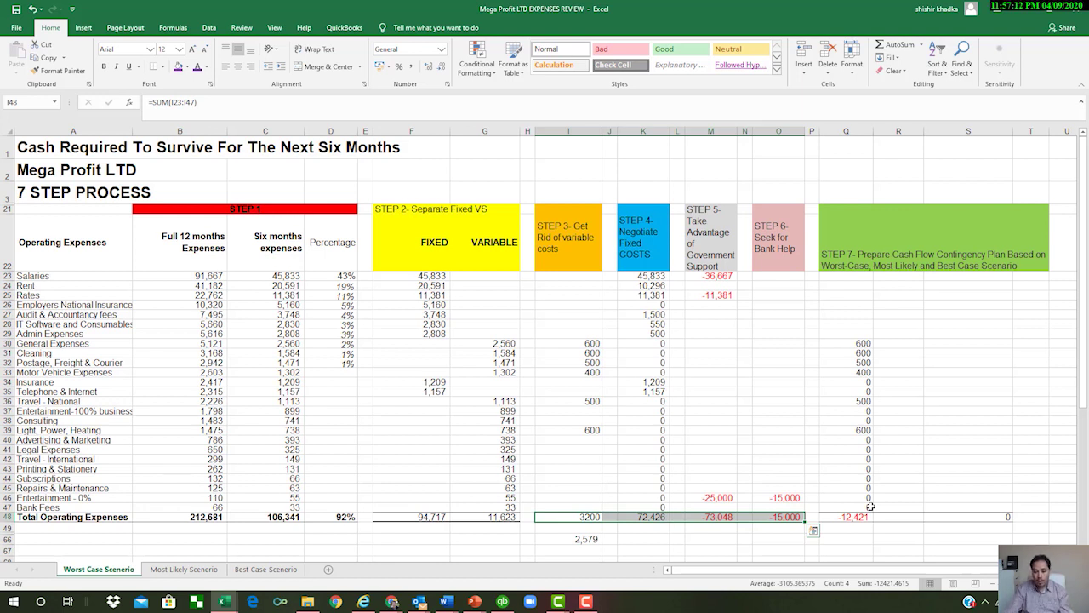
- Set the Step 5 government support amount in cell M46 to -50000
{"action": "left_click", "coordinate": [716, 499]}
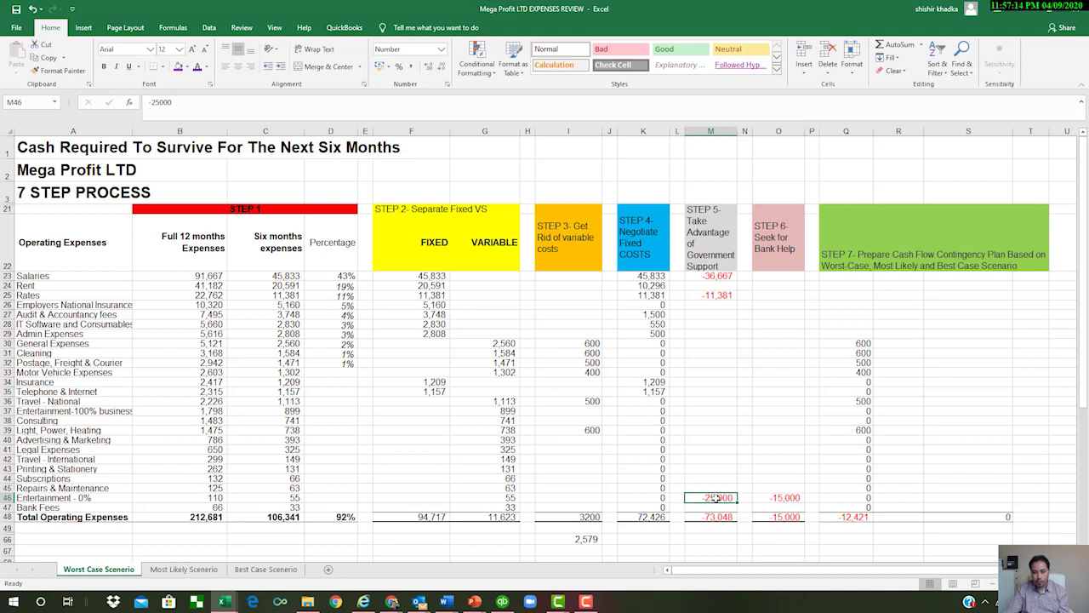
{"action": "type", "text": "-50000"}
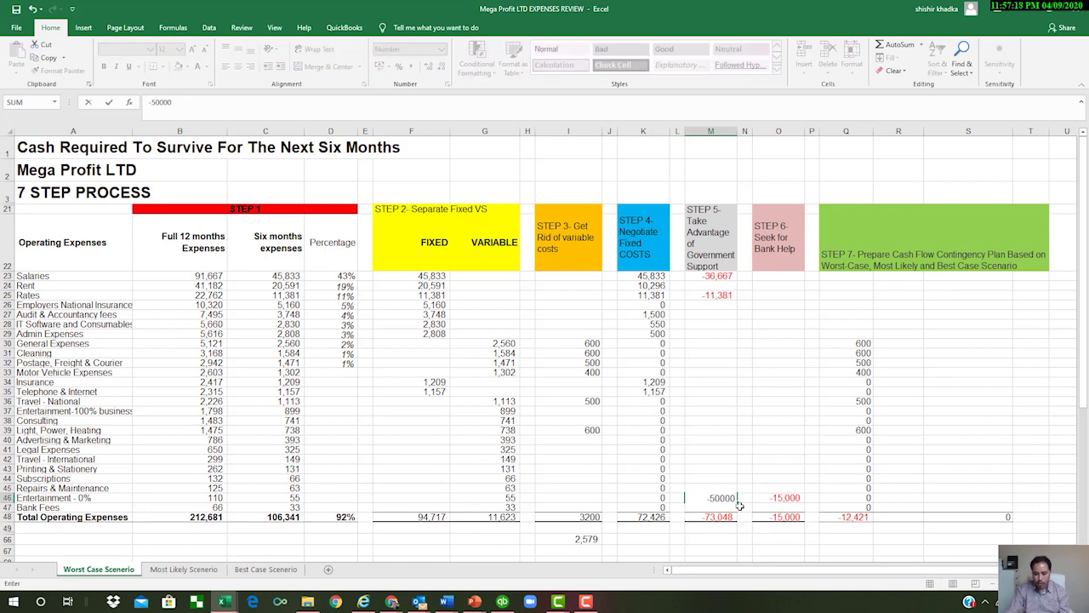
{"action": "key", "text": "Return"}
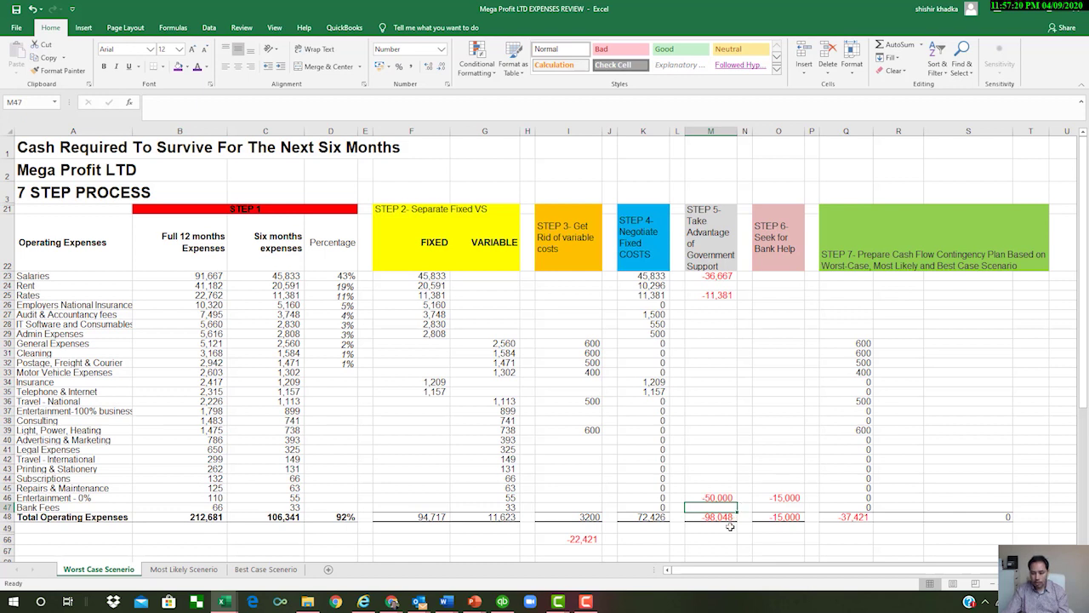
- Check the Step 7 total in Q48 against the Step 6 bank help amount and the Step 5 government support total
{"action": "left_click", "coordinate": [850, 518]}
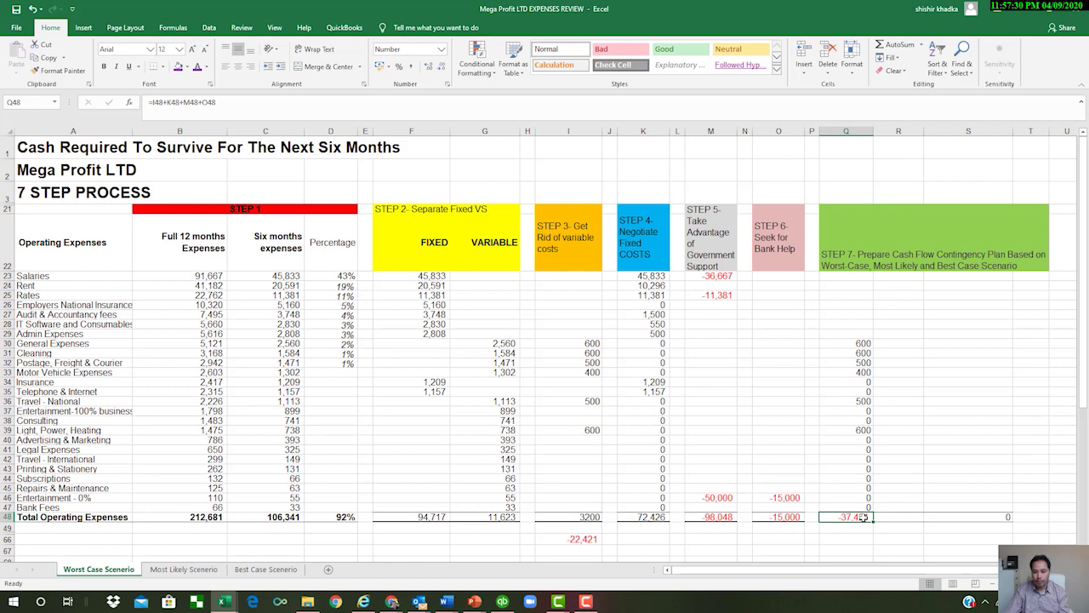
{"action": "left_click", "coordinate": [787, 499]}
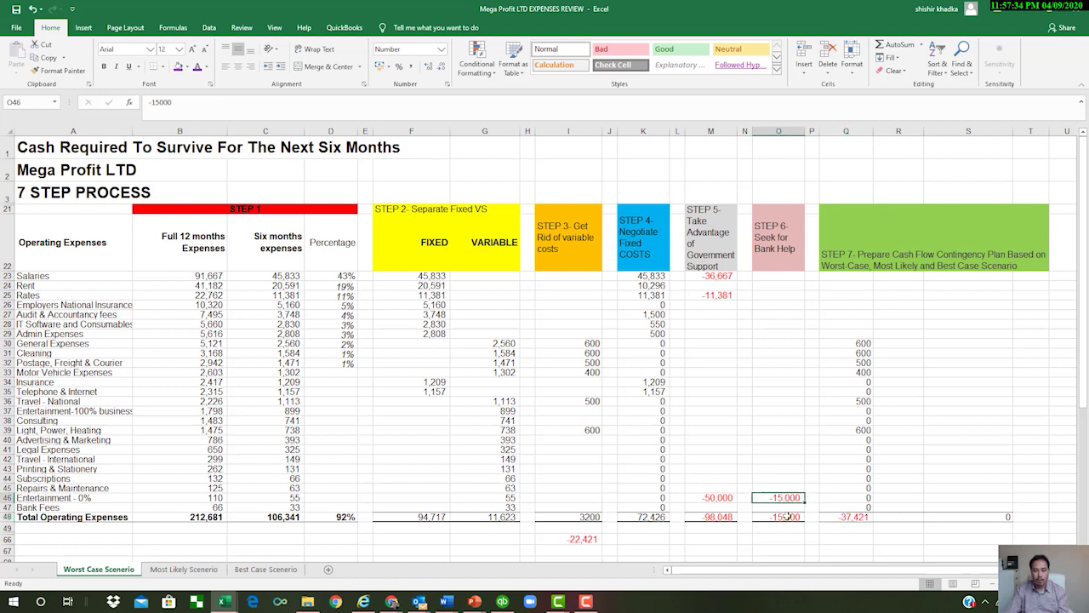
{"action": "left_click", "coordinate": [711, 500]}
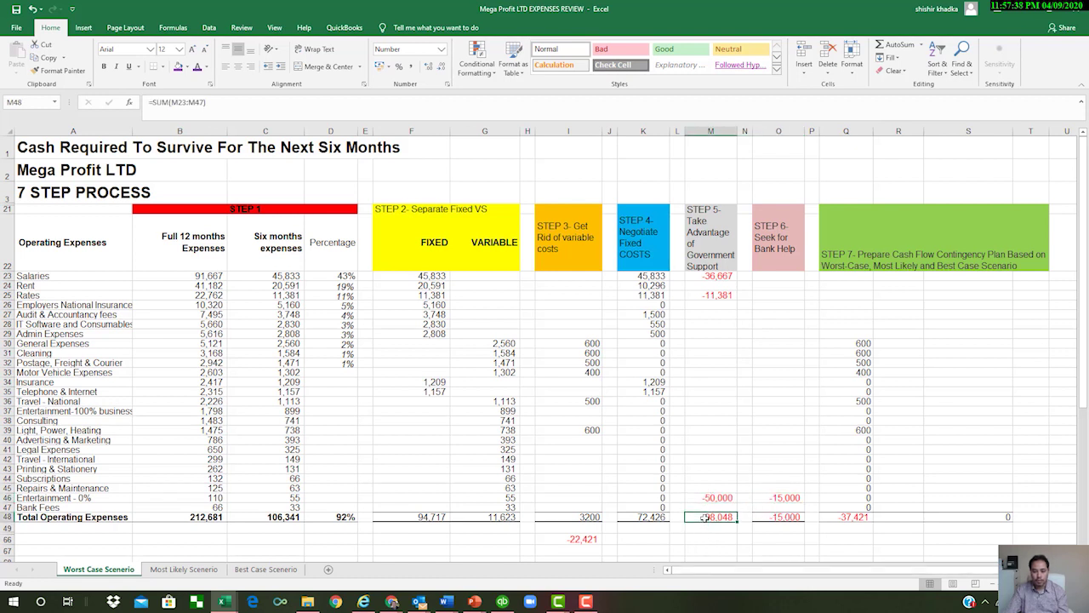
- Set the Step 6 bank help amount in cell O46 to 0 and check the Step 7 total in Q48
{"action": "left_click", "coordinate": [775, 498]}
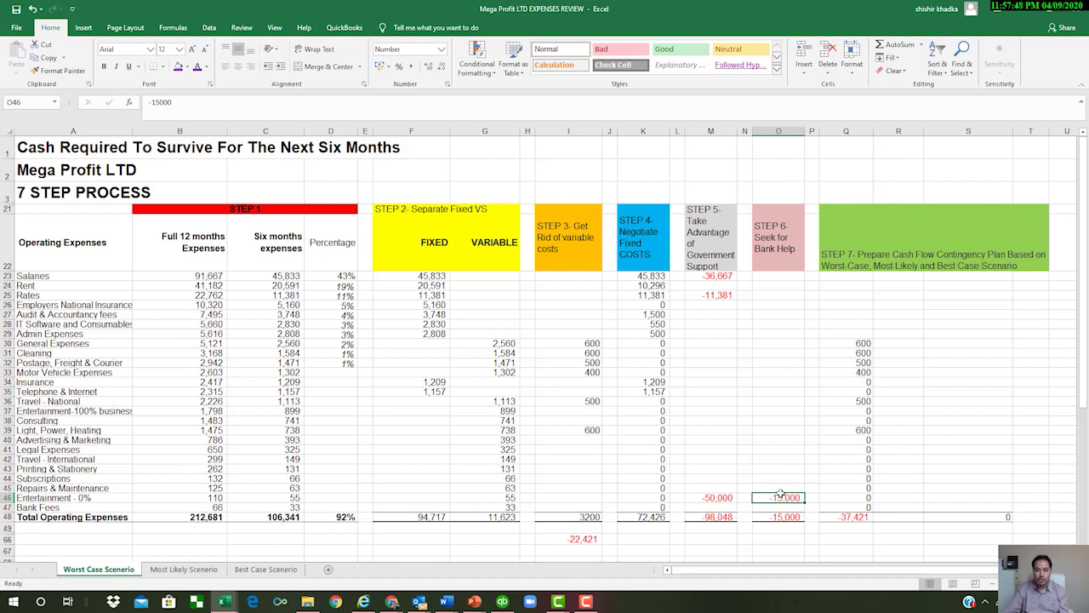
{"action": "type", "text": "0"}
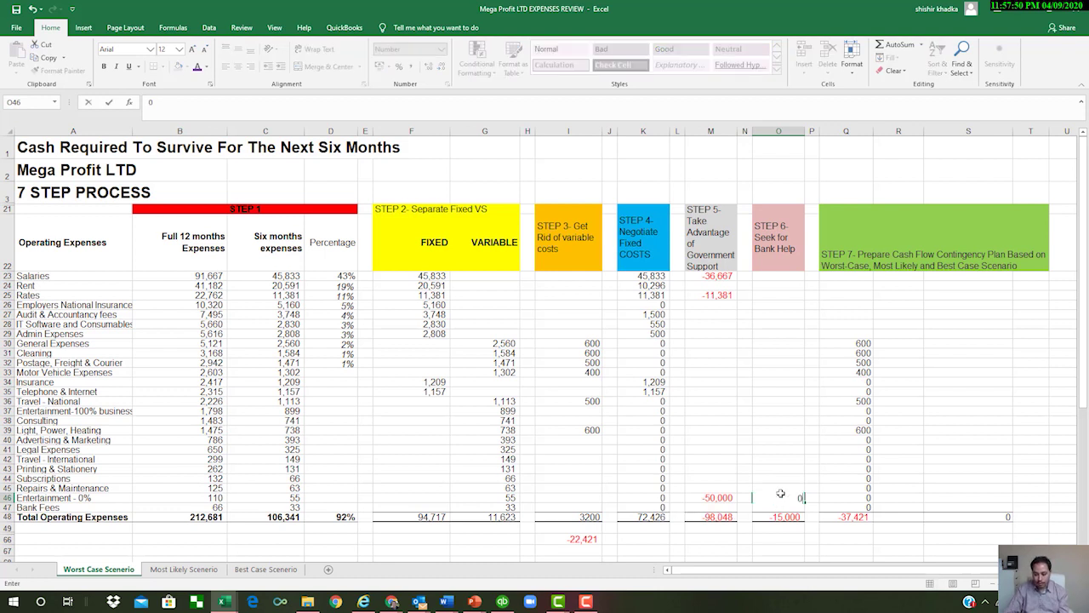
{"action": "key", "text": "Return"}
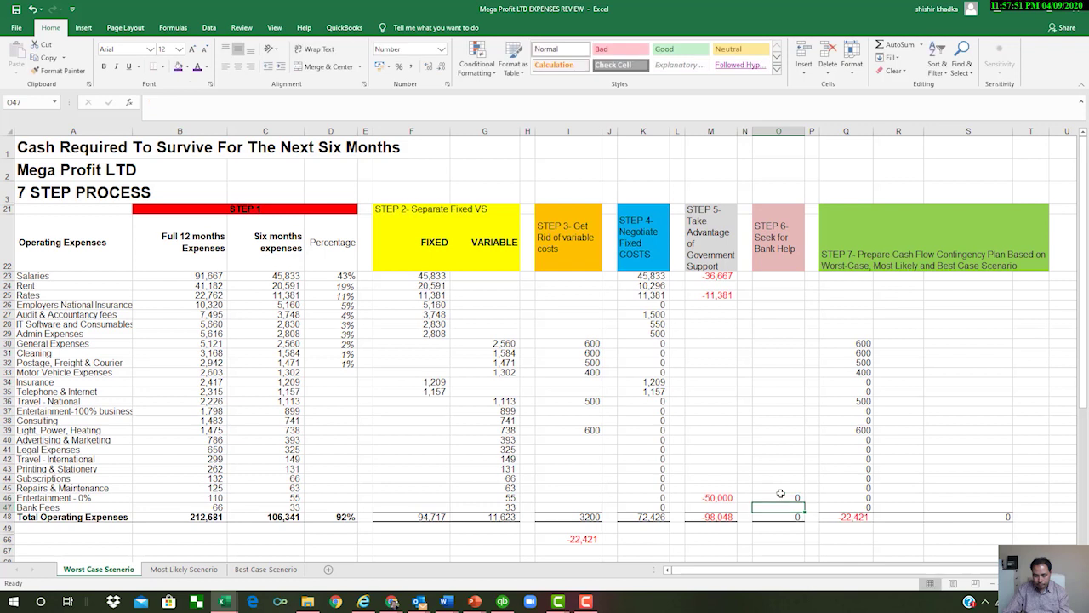
{"action": "left_click", "coordinate": [839, 518]}
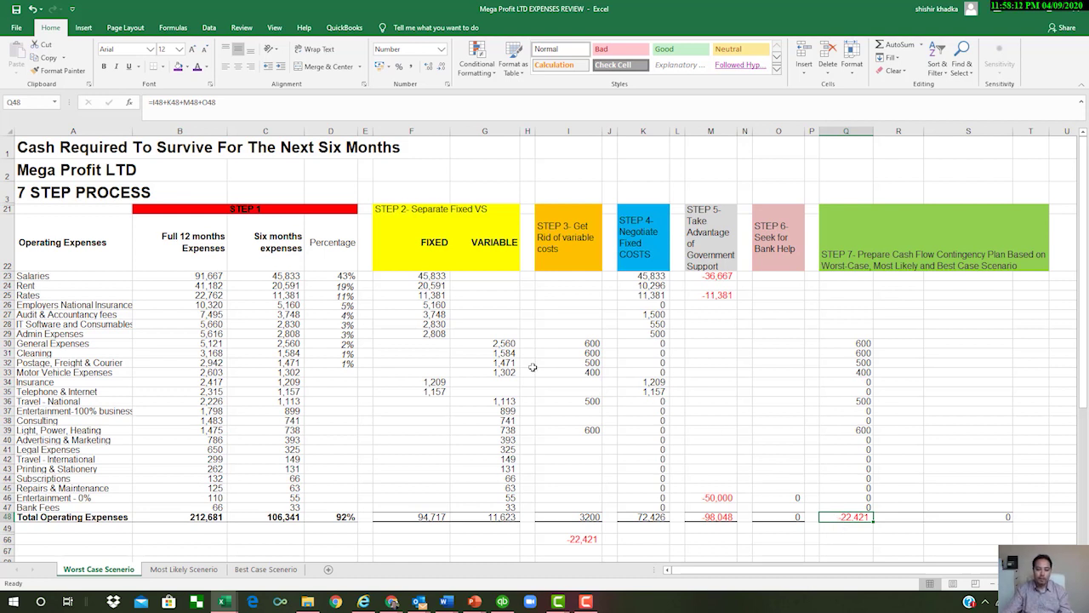
{"action": "left_click", "coordinate": [30, 151]}
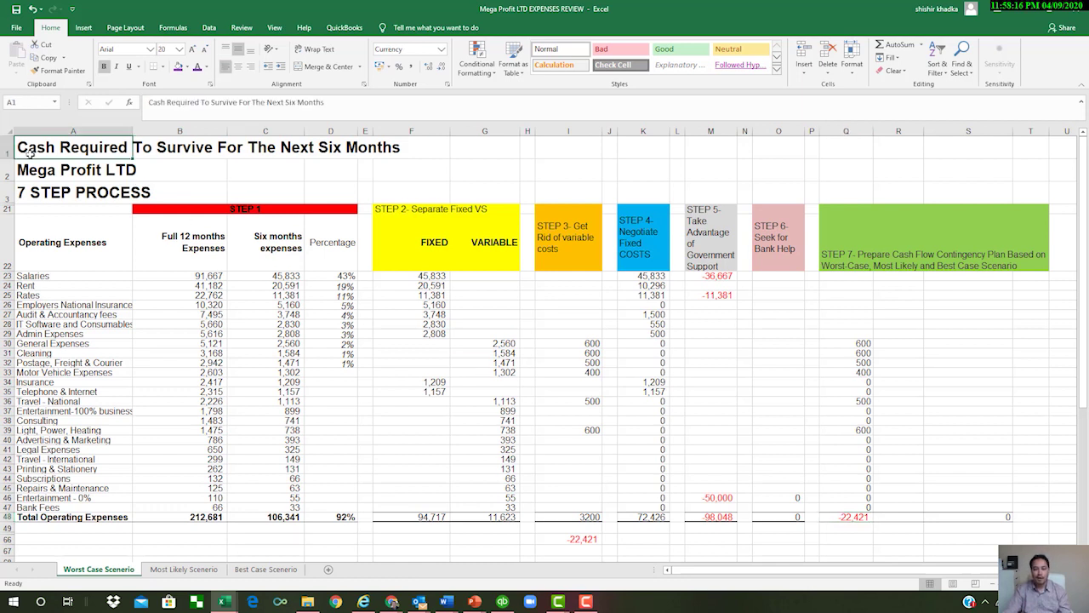